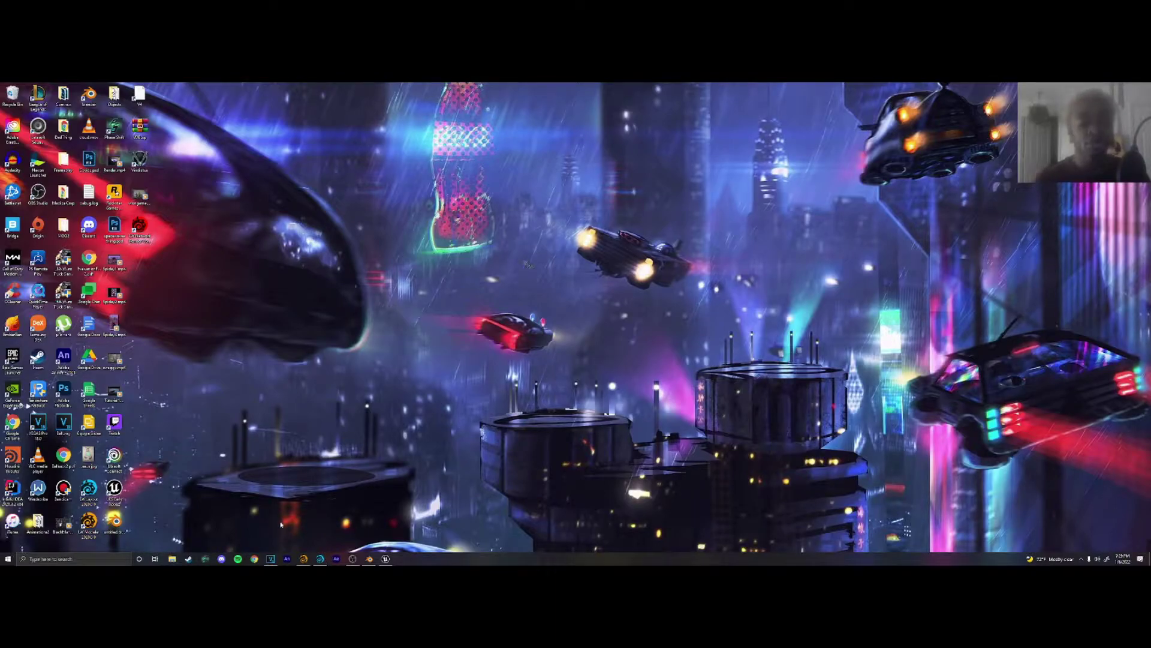
Step: Open Free3D, TurboSquid and CGTrader bookmarks in Chrome tabs and view Free3D's free Lightwave models
click(256, 559)
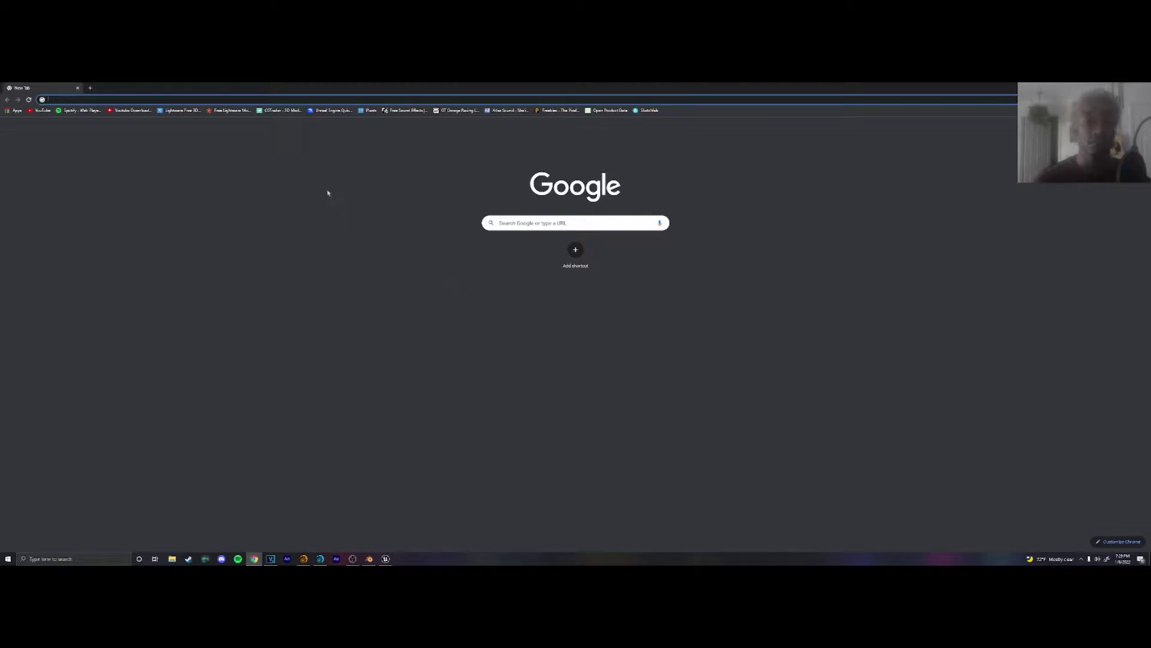
middle_click(182, 110)
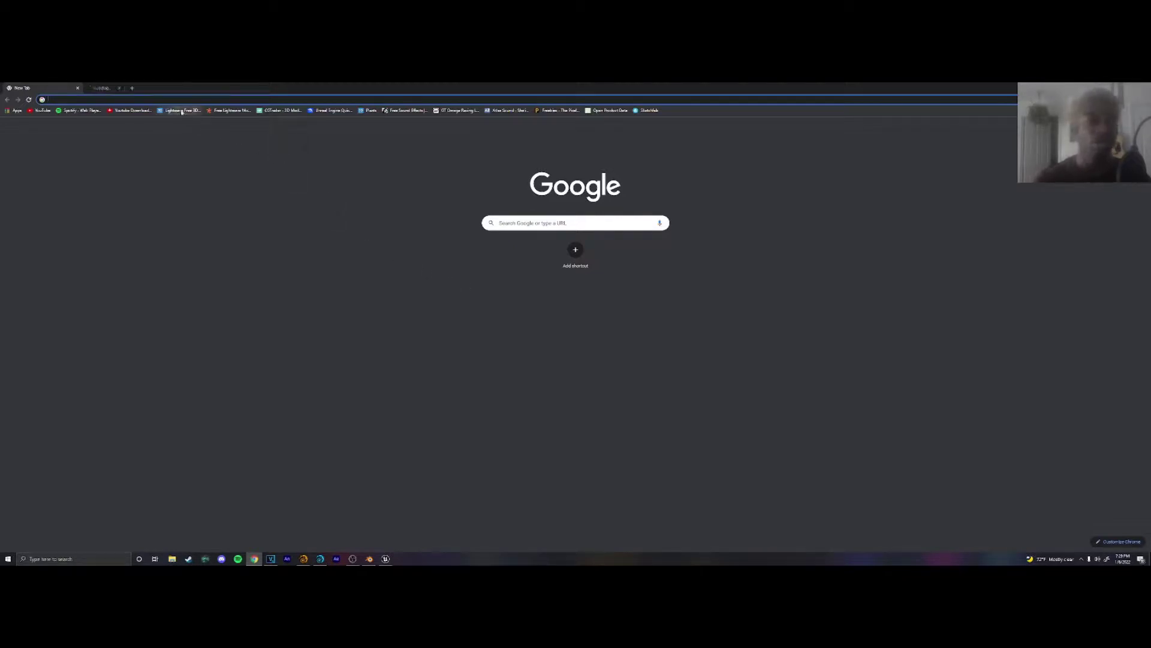
middle_click(230, 110)
middle_click(279, 110)
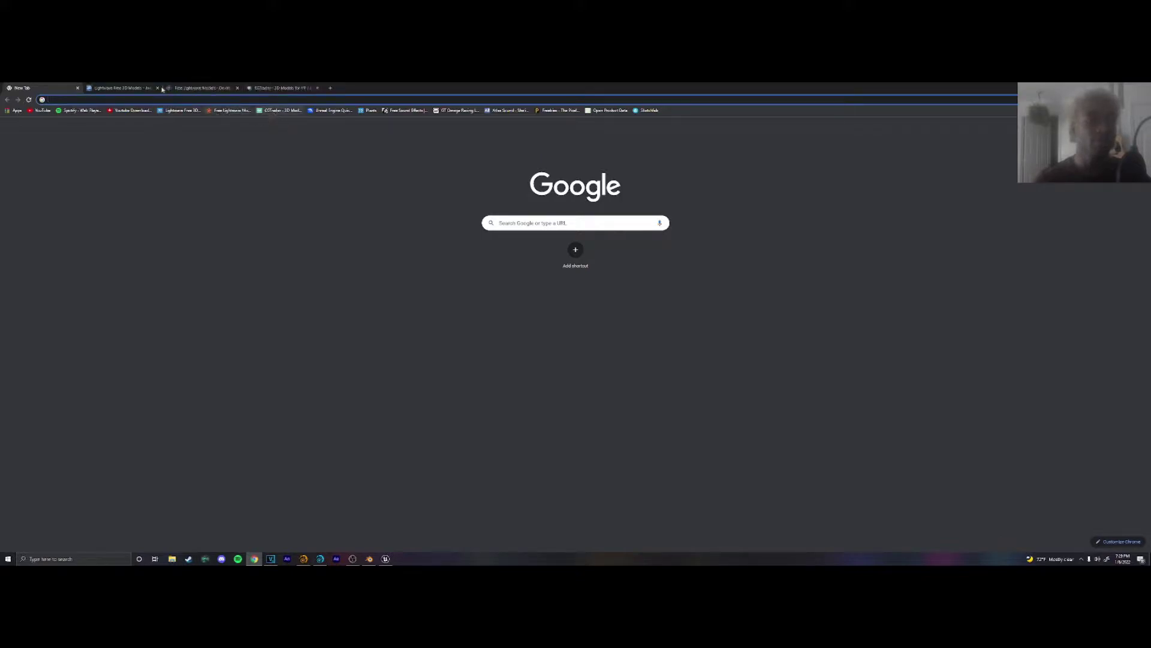
click(129, 87)
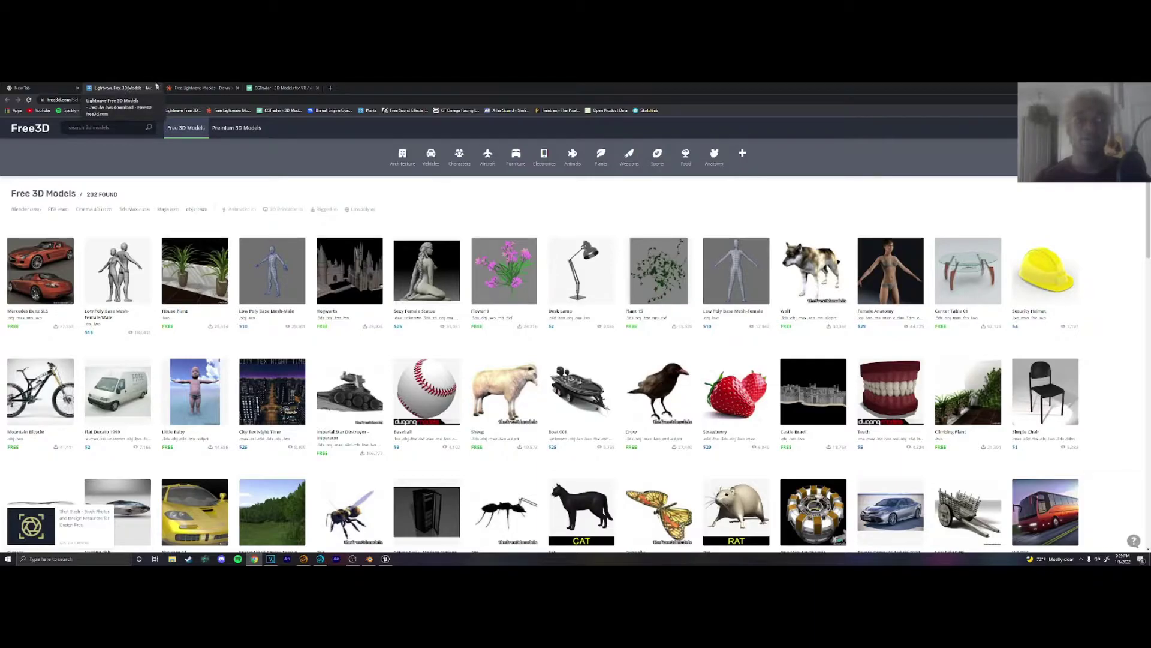
Step: Browse TurboSquid's free Lightwave models, glance at CGTrader, then return to the Free3D tab
click(191, 87)
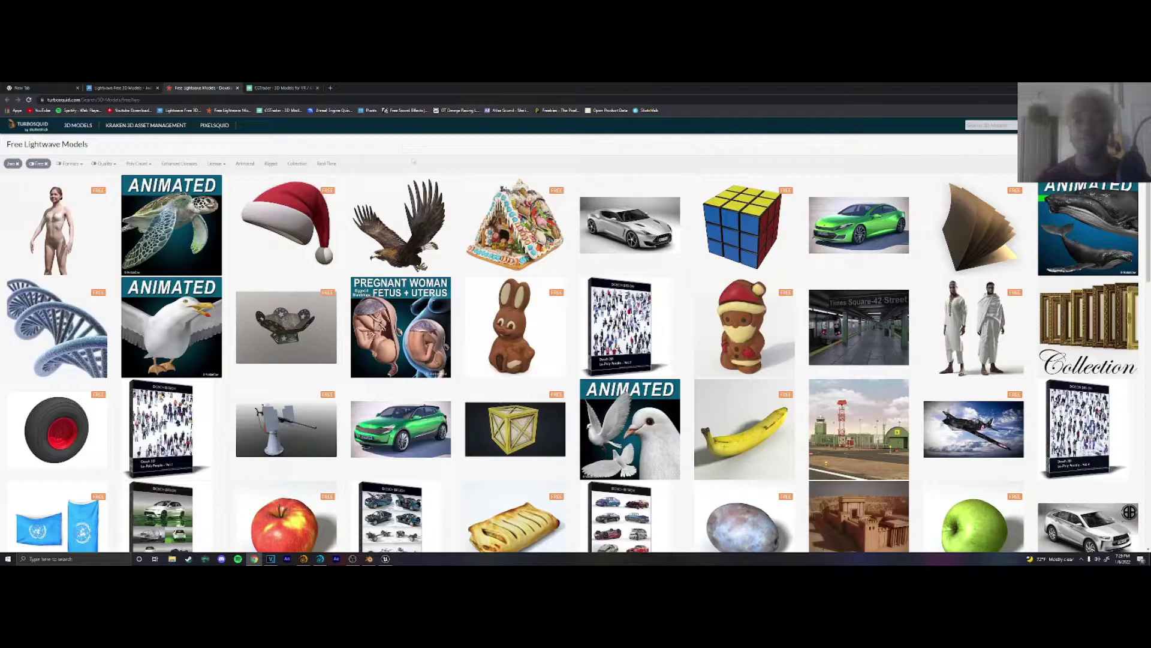
mouse_move(441, 175)
key(ctrl+Tab)
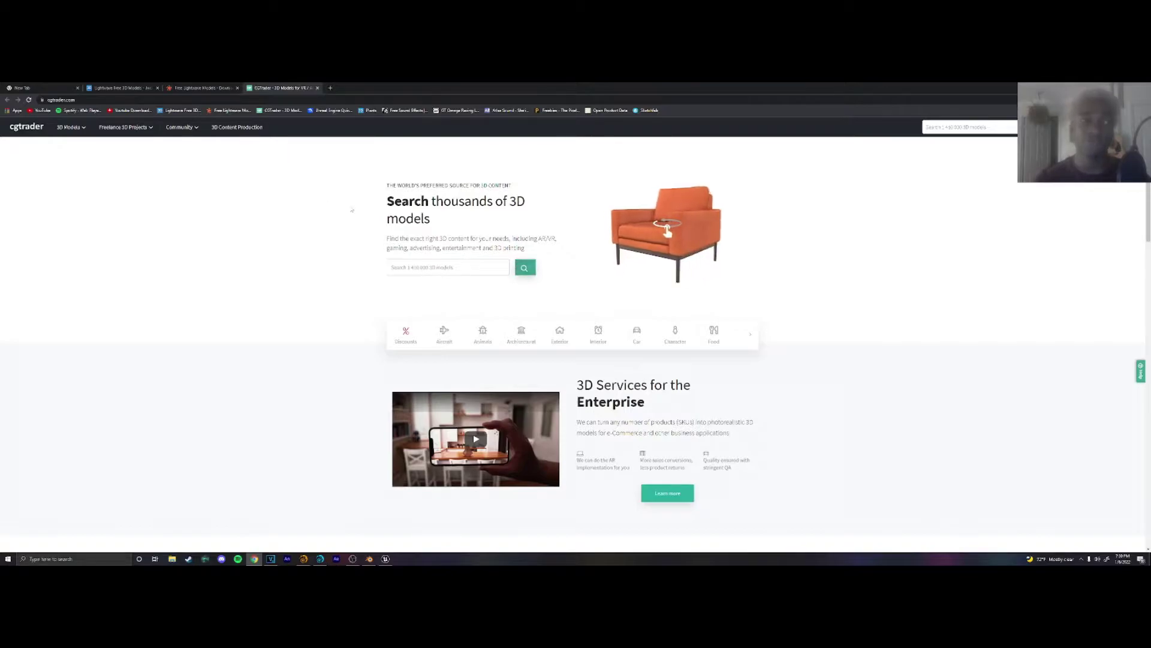
drag(149, 89, 331, 87)
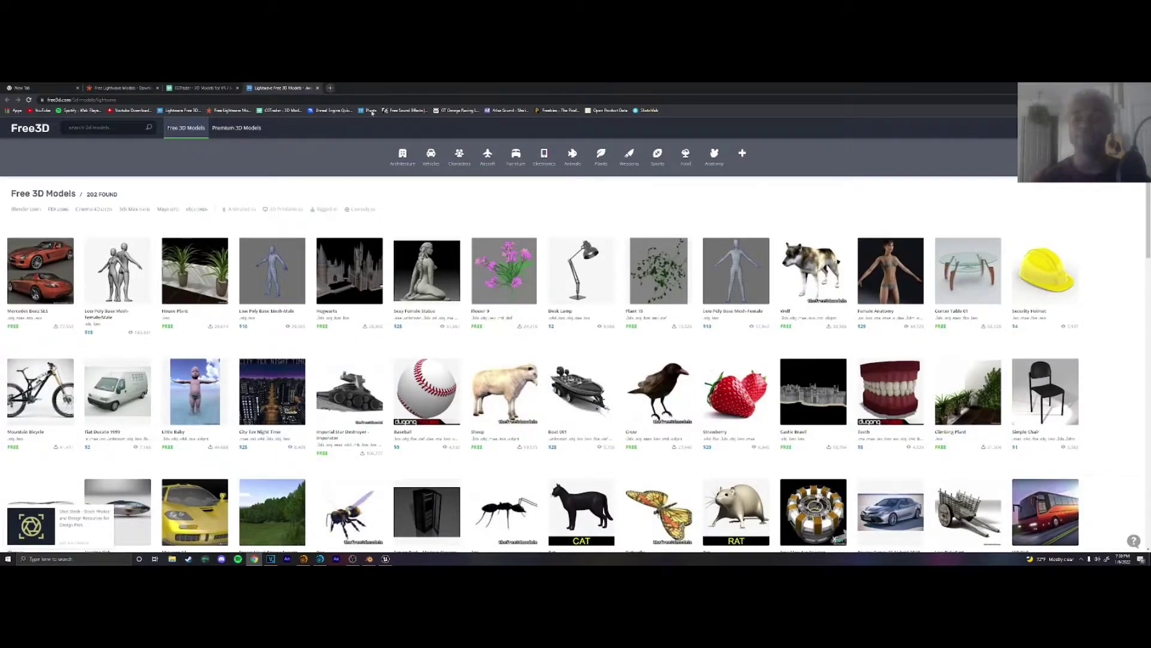
Step: Search Free3D for 'microwave' and open the Microwave Oven V2 model's downloadable files
click(68, 127)
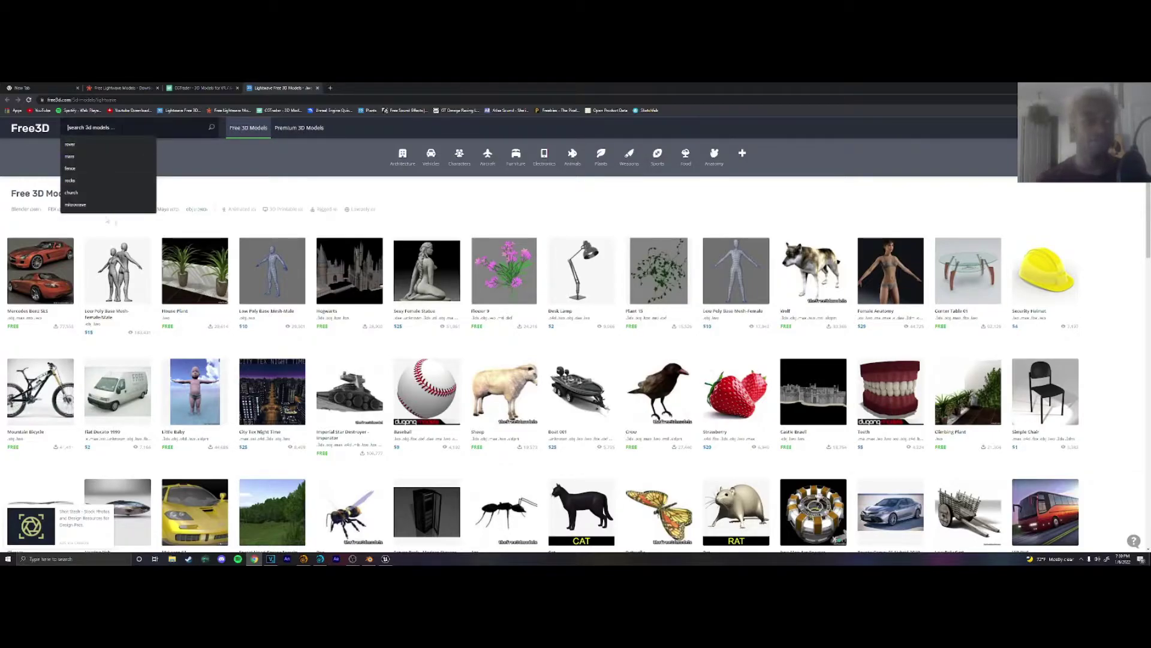
click(106, 207)
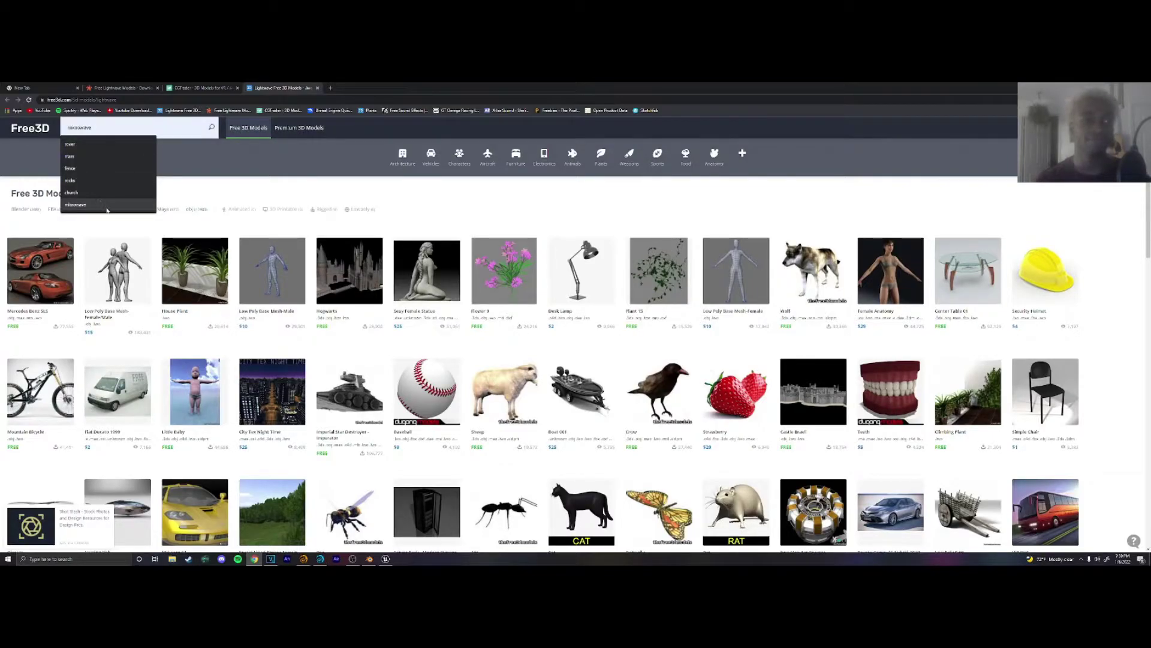
click(149, 127)
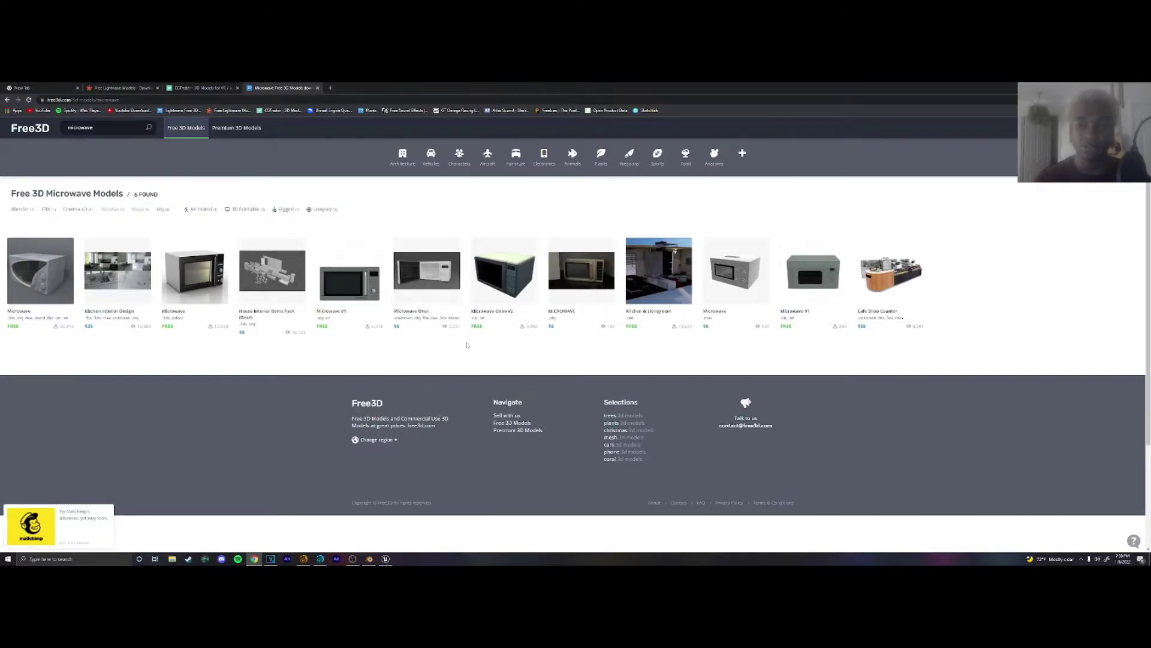
click(515, 254)
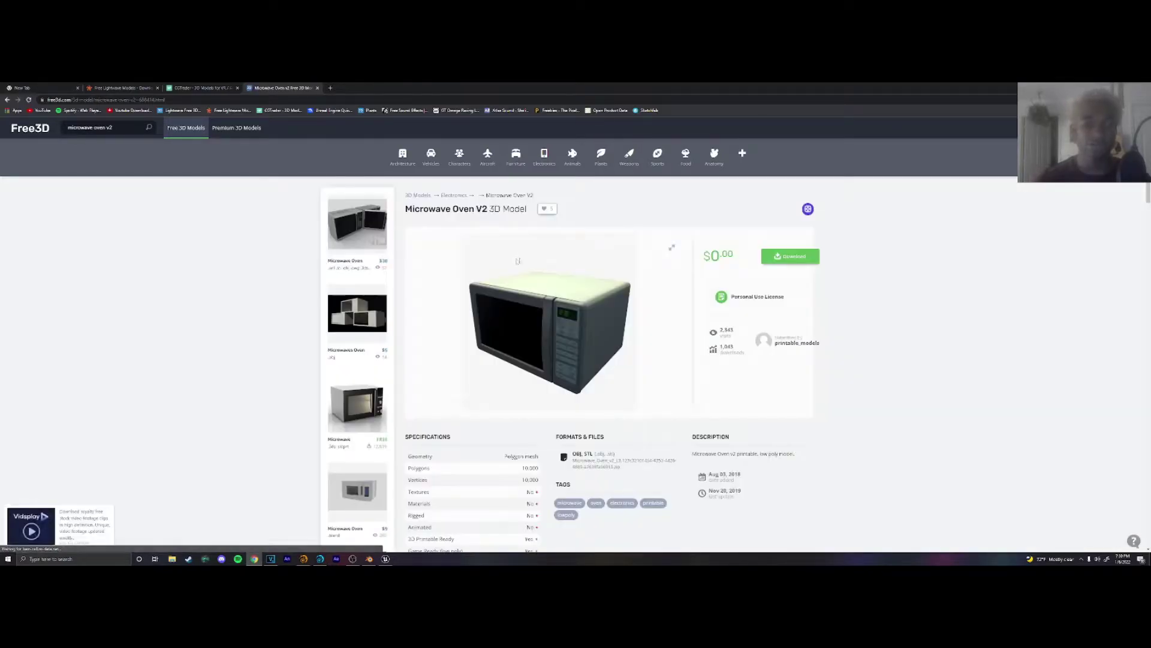
scroll(542, 267, down, 1)
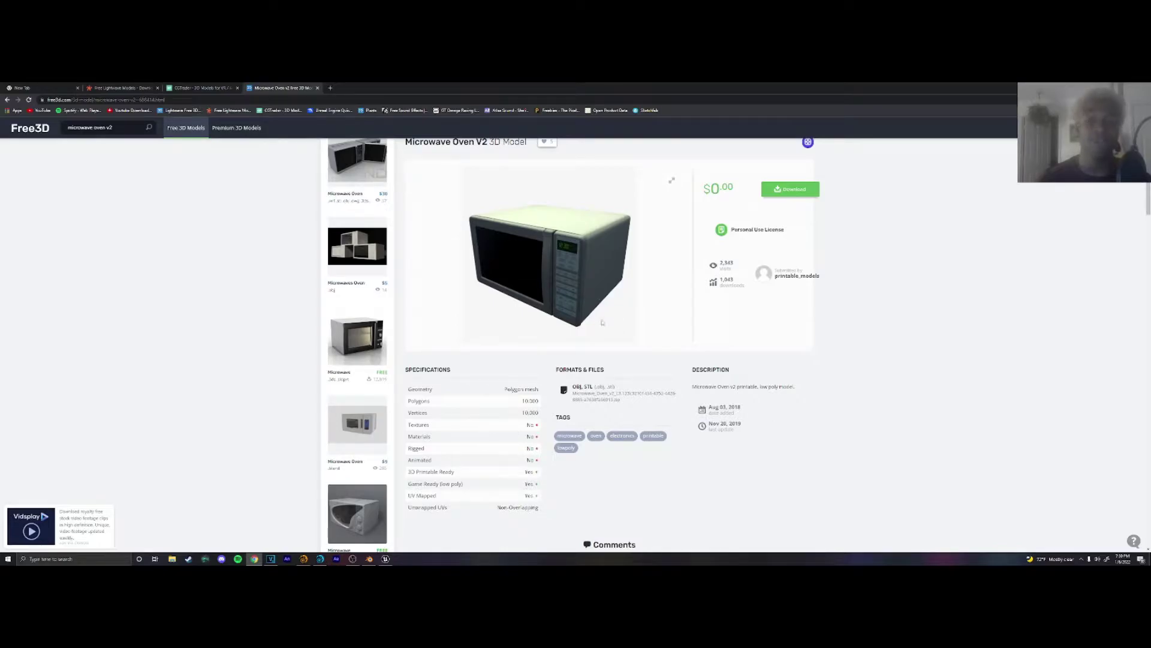
click(791, 189)
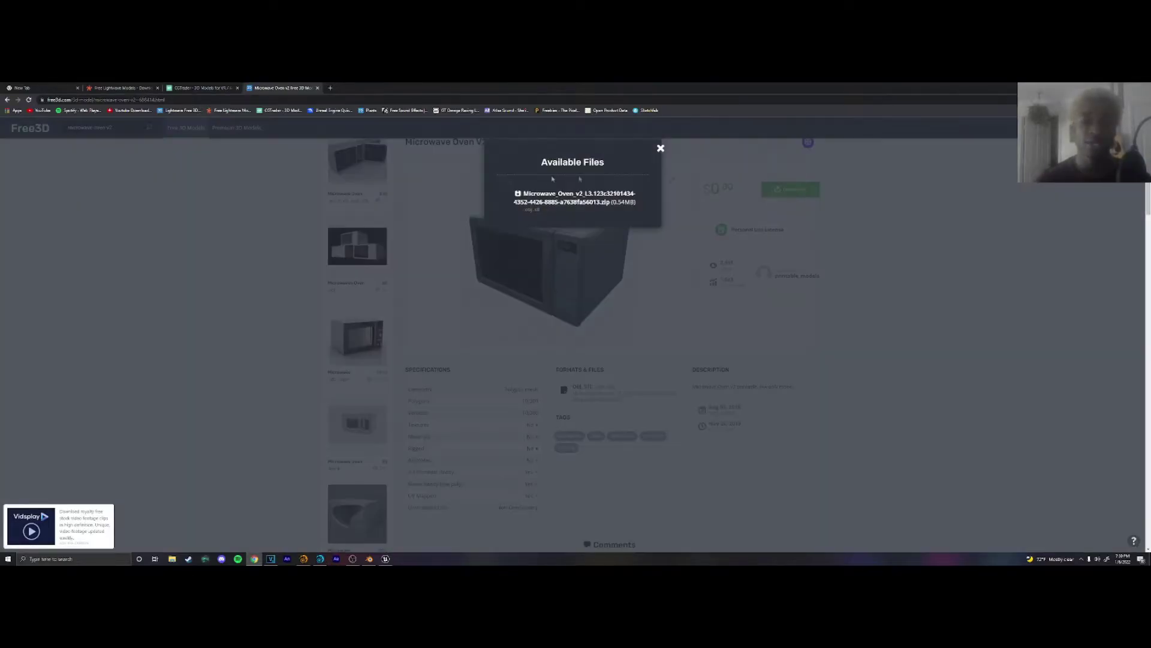
Step: Download the 0.54 MB Microwave Oven V2 zip and show it in the Downloads folder
click(573, 198)
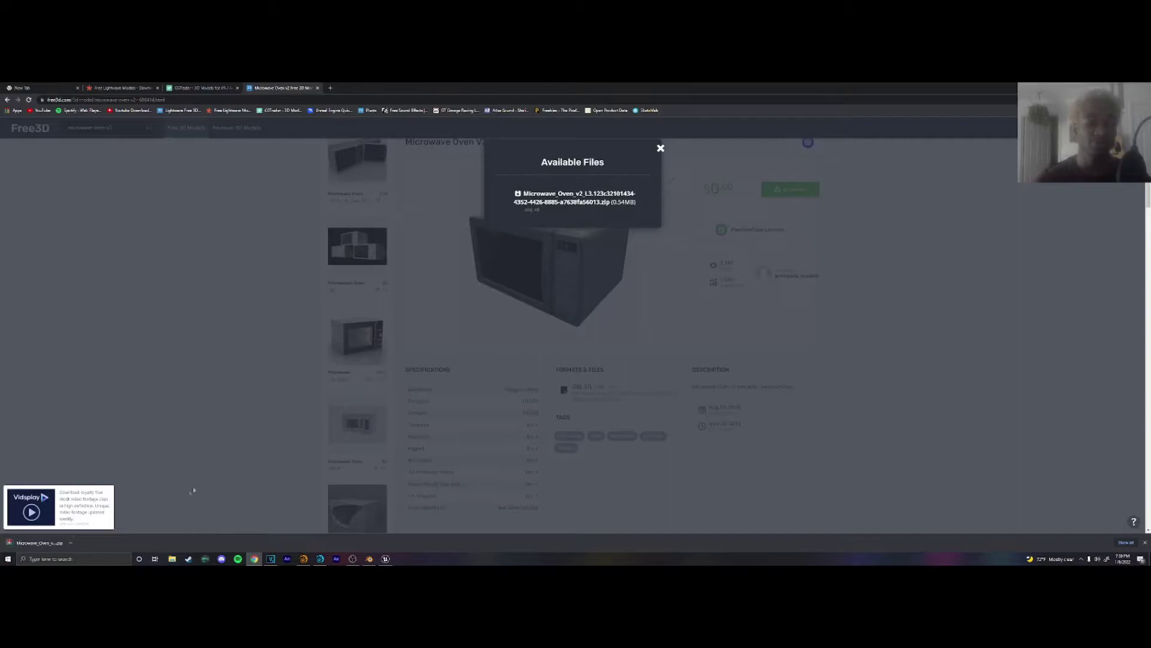
click(75, 543)
click(90, 519)
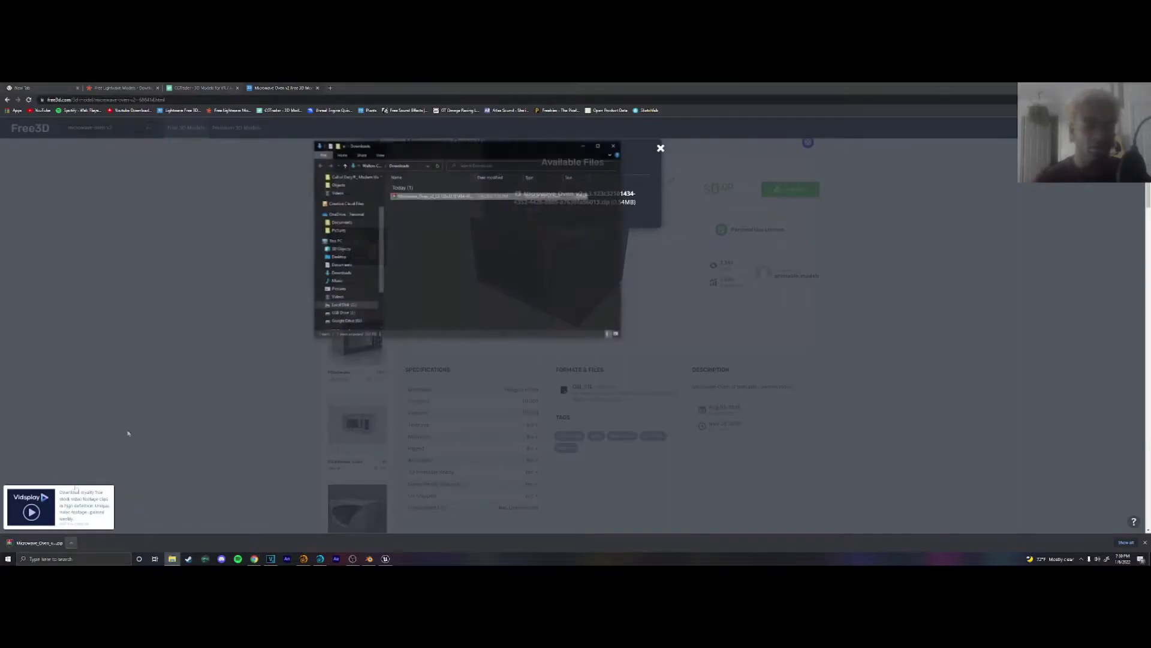
Step: Extract the microwave zip in Downloads and check the extracted folder's contents
right_click(473, 198)
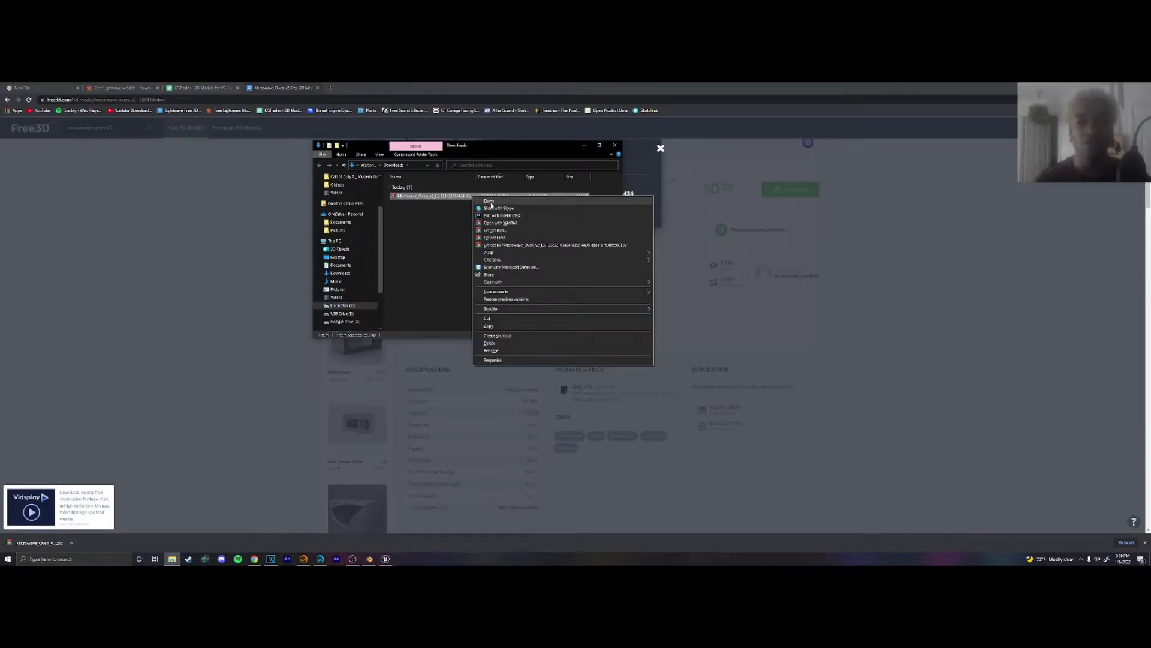
click(516, 238)
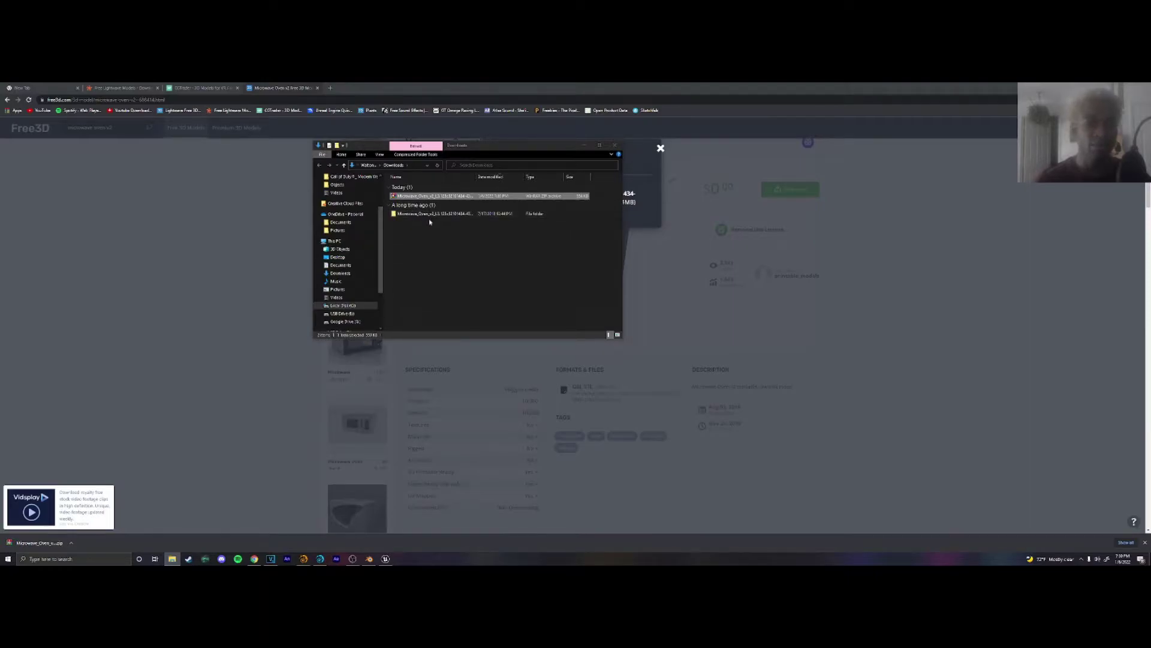
double_click(424, 215)
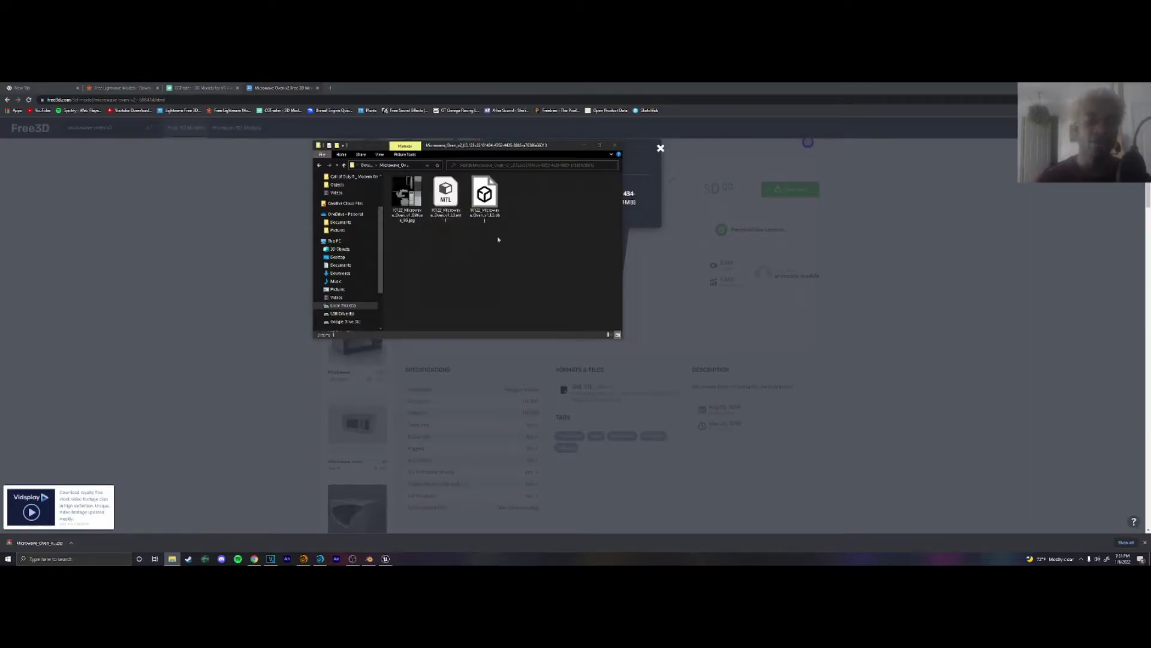
drag(503, 147, 685, 169)
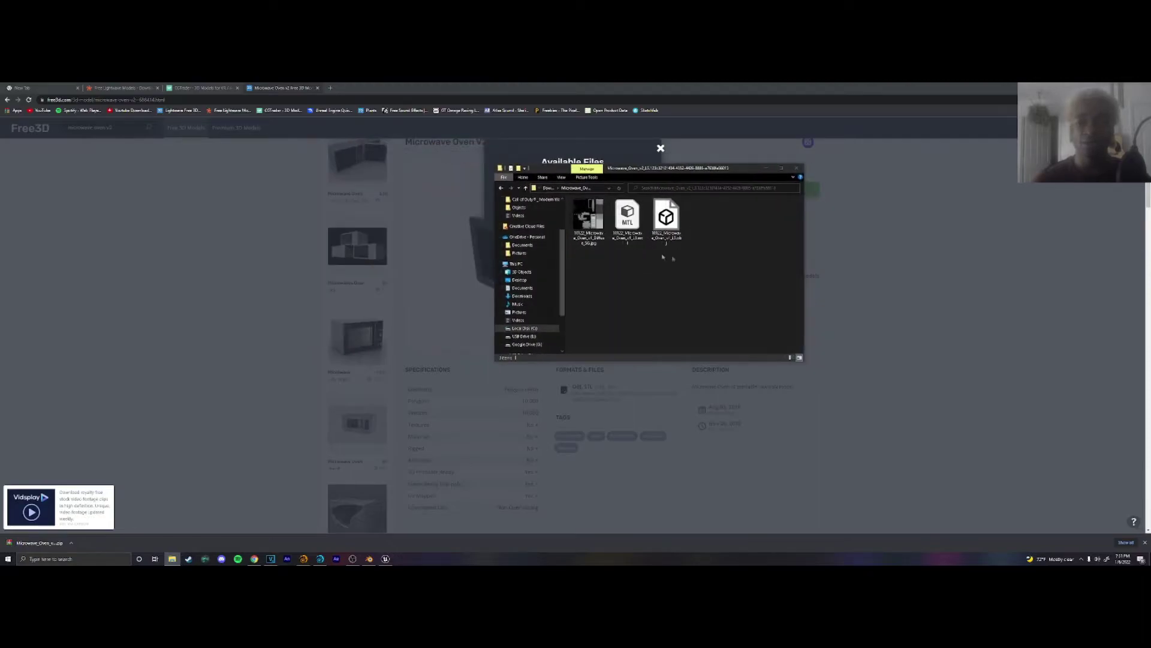
click(502, 188)
Step: Rename the extracted folder to 'Microwave' and return to the Unreal Engine editor
click(594, 237)
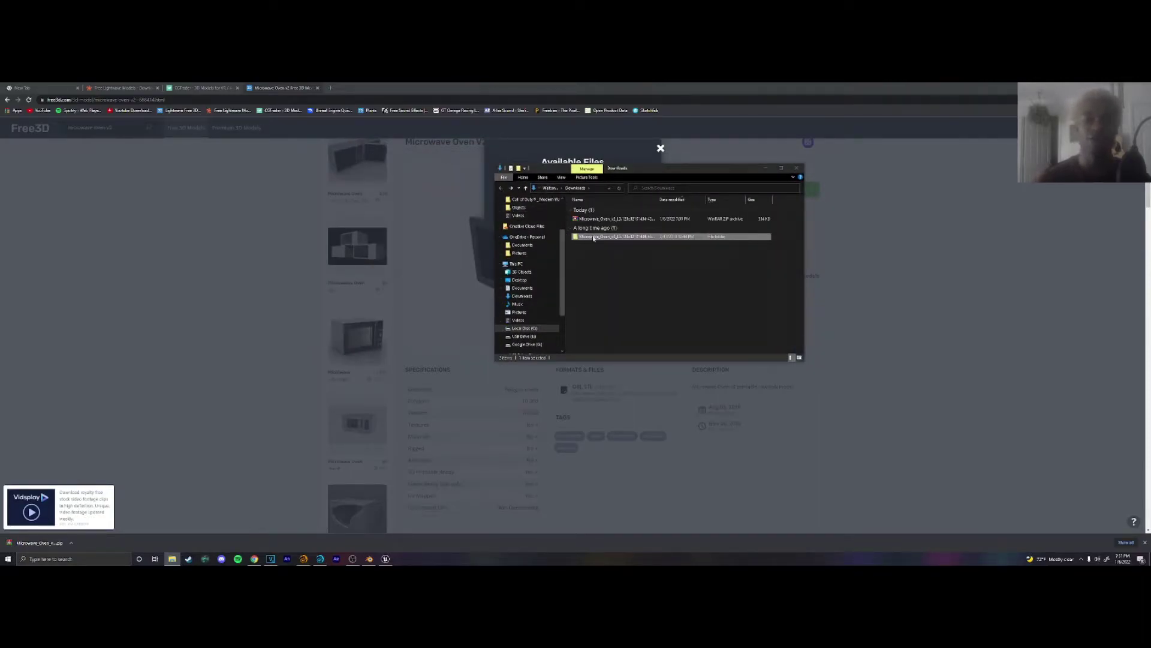
text(Microwave)
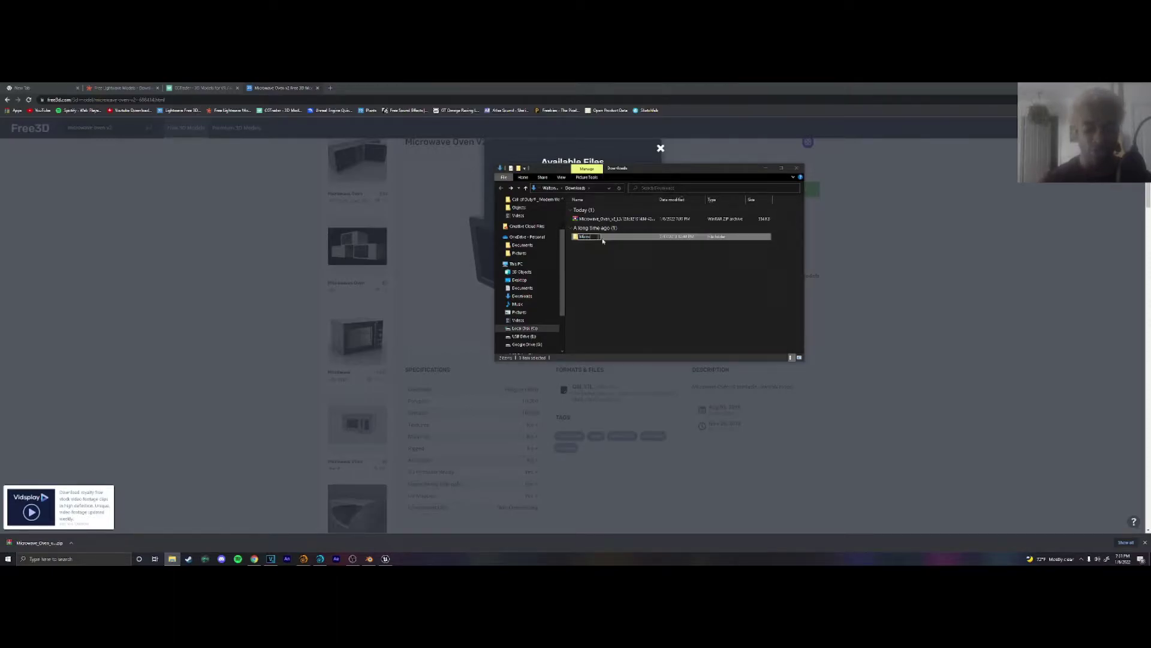
click(612, 282)
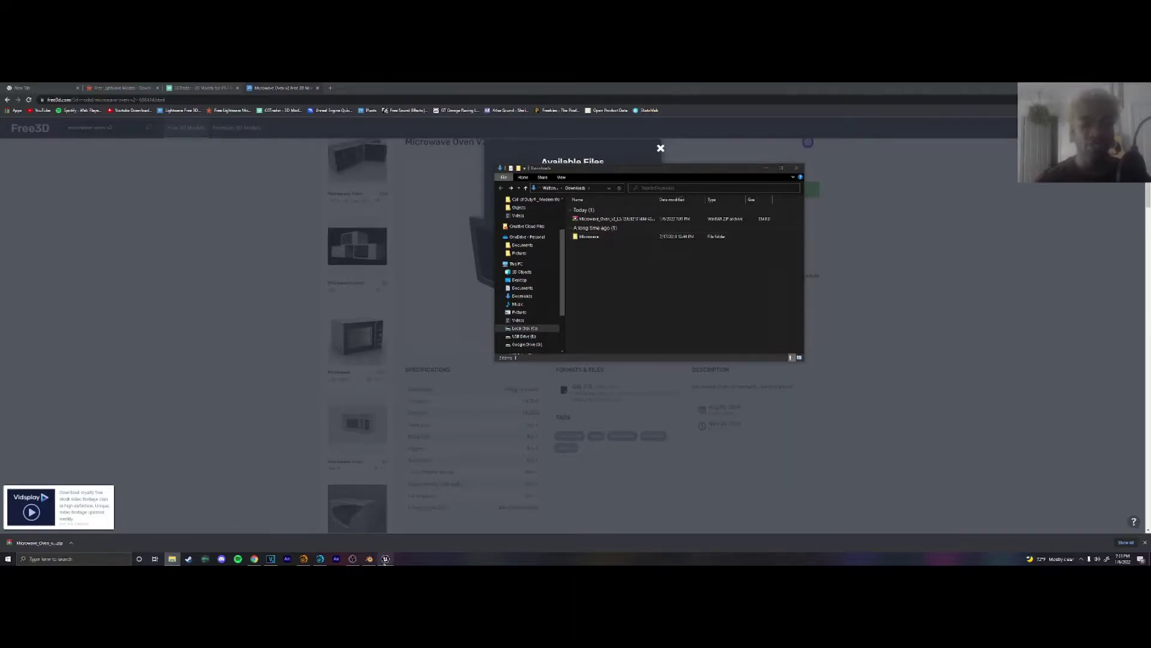
click(385, 558)
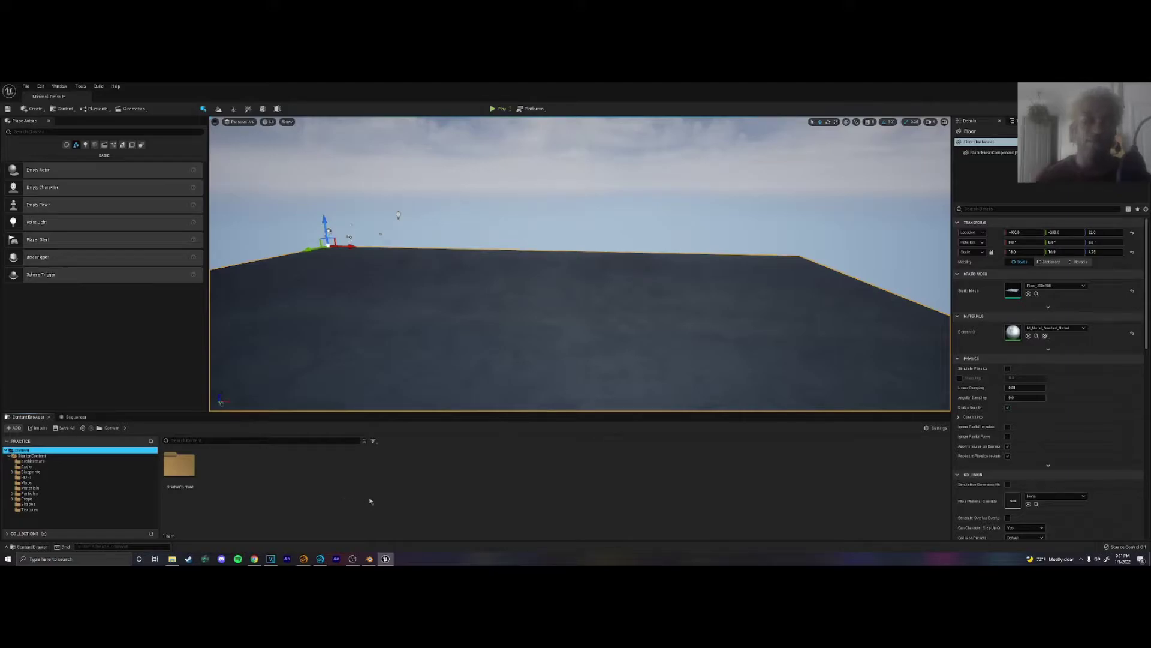
Step: Add a folder named 'Objects' beside StarterContent in the Content Browser and open it
right_click(272, 487)
click(308, 286)
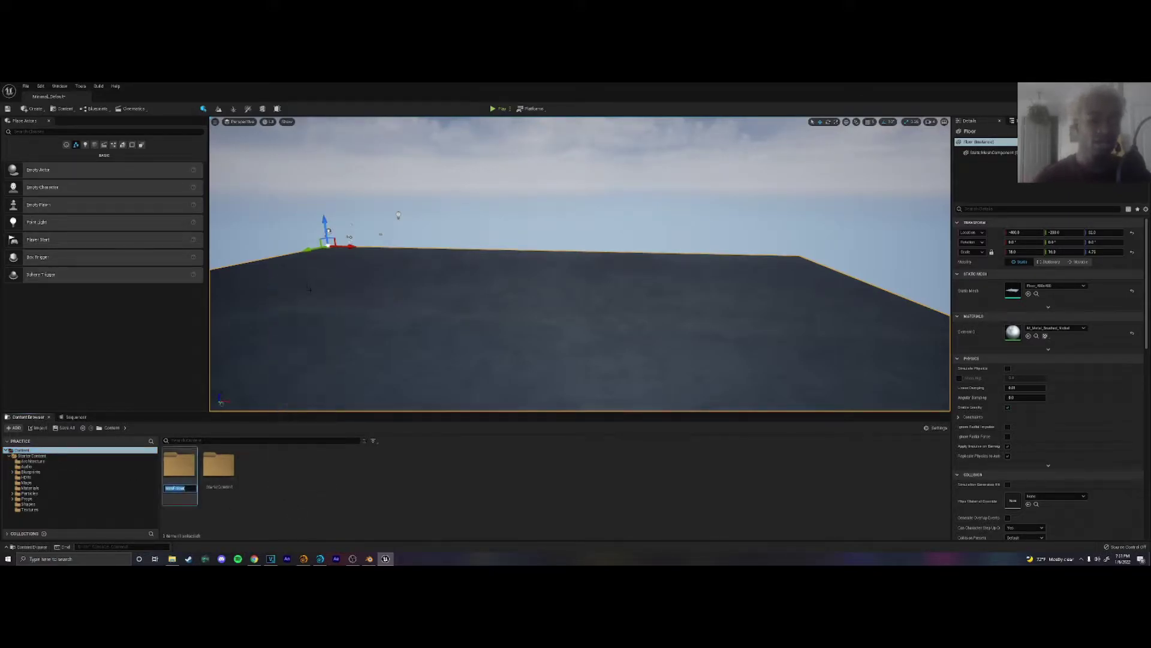
text(Objects)
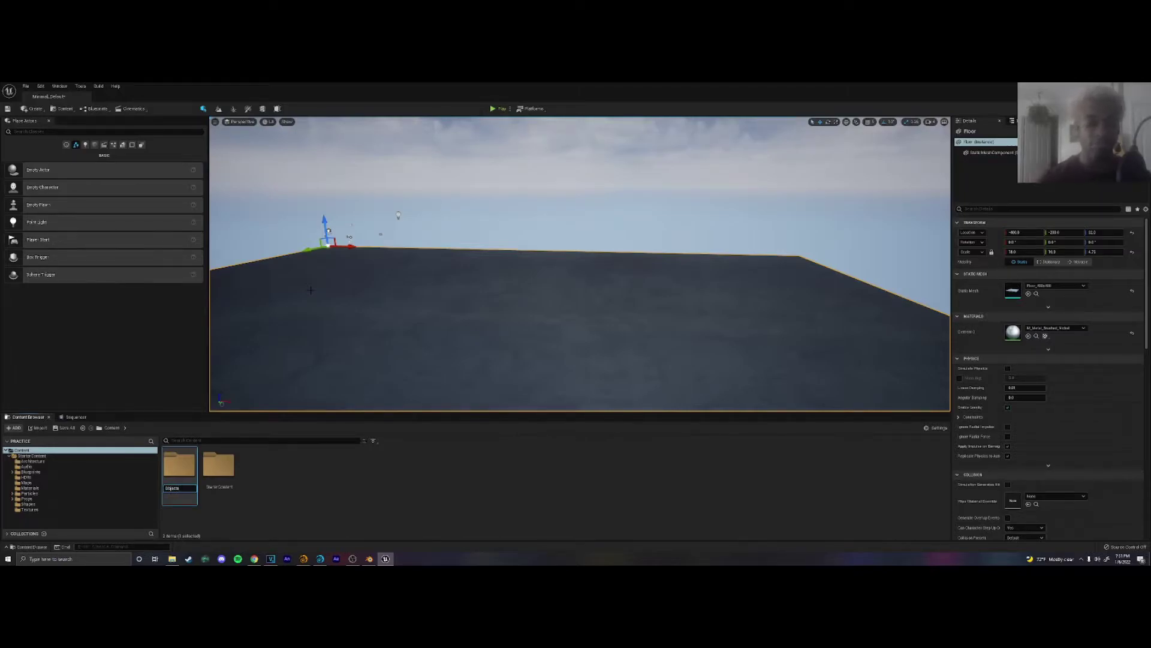
key(Return)
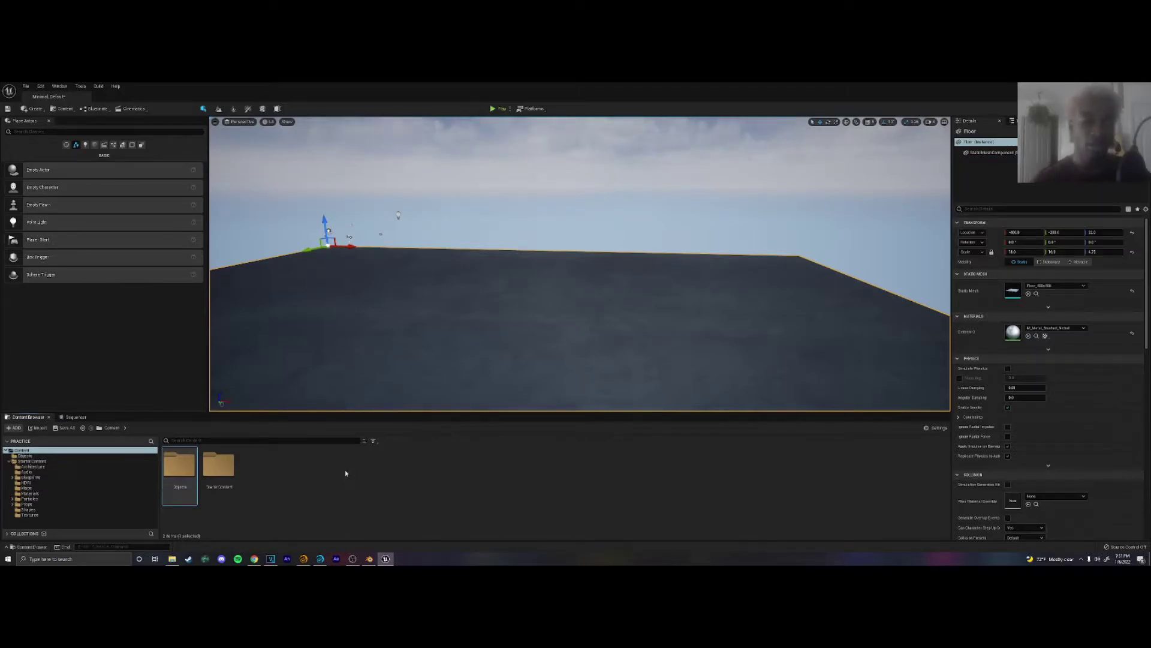
double_click(169, 476)
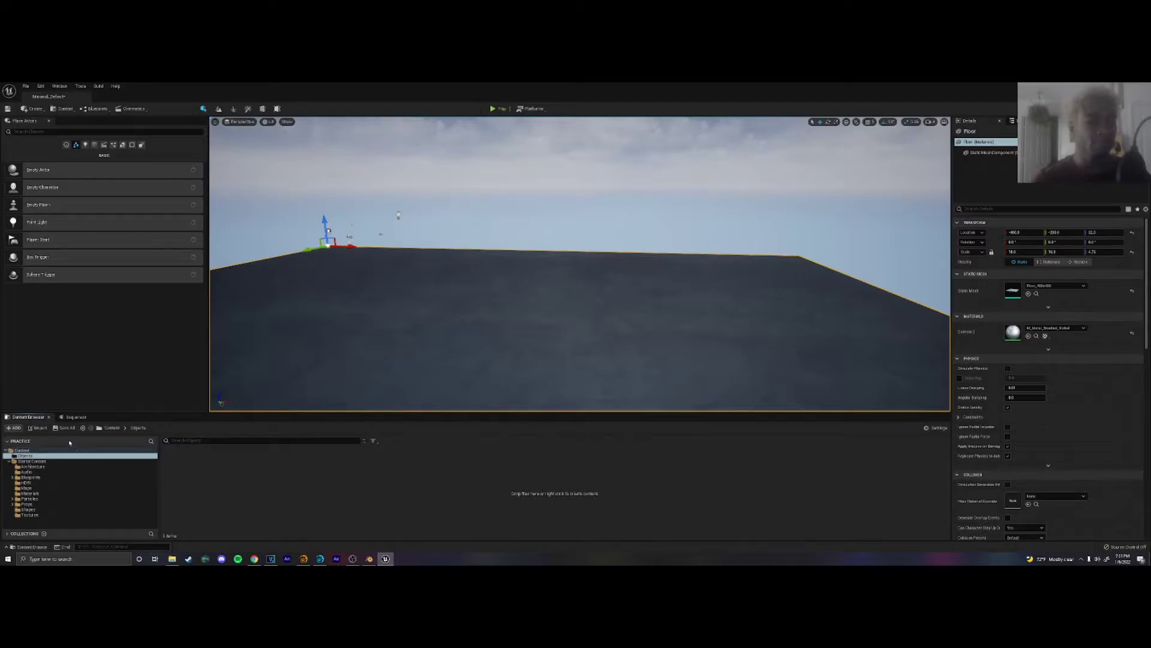
Step: Choose the microwave .obj file from Downloads > Microwave for import into Objects
click(44, 428)
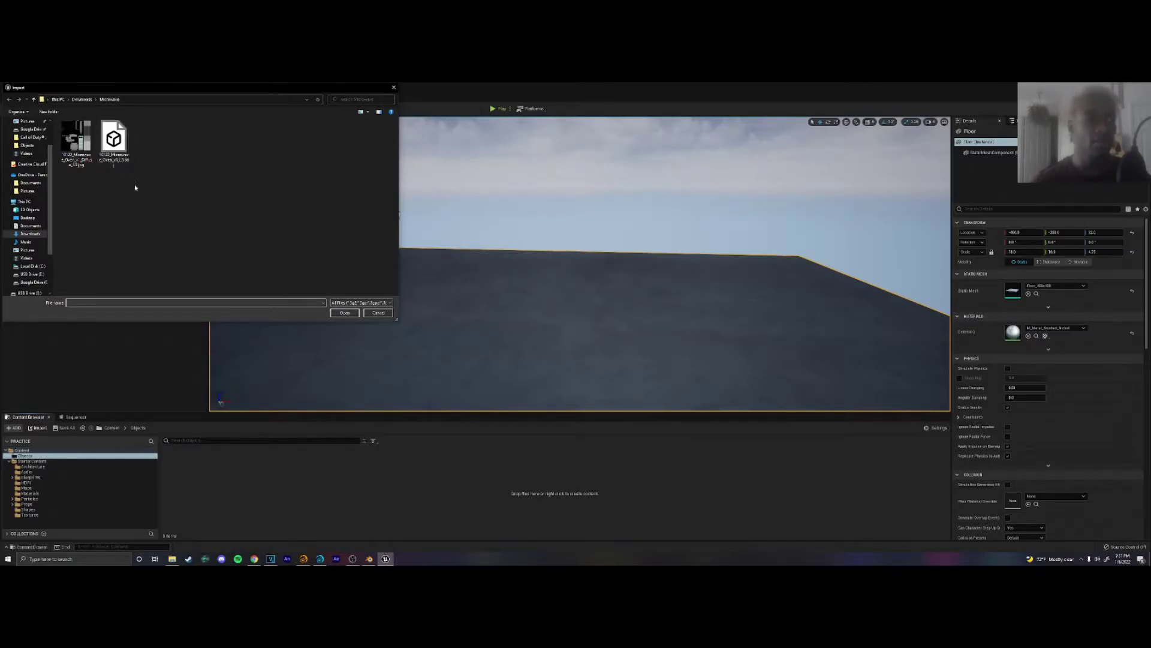
click(114, 141)
click(344, 313)
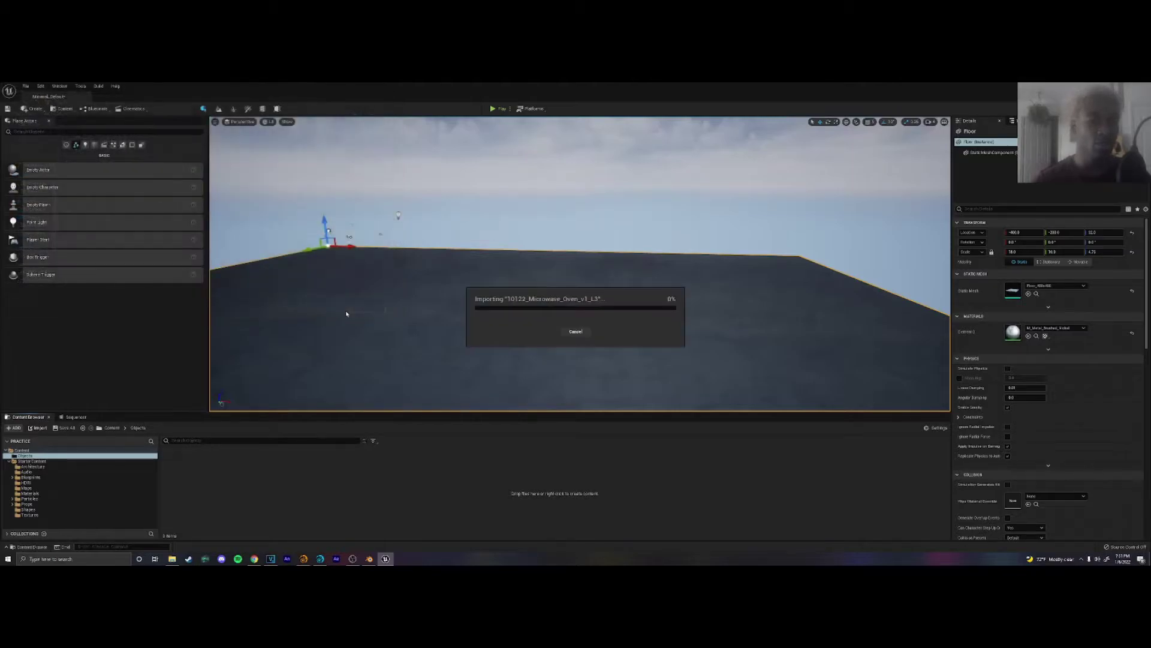
Step: Review the FBX Import Options and import the microwave mesh, texture and material
scroll(648, 241, down, 10)
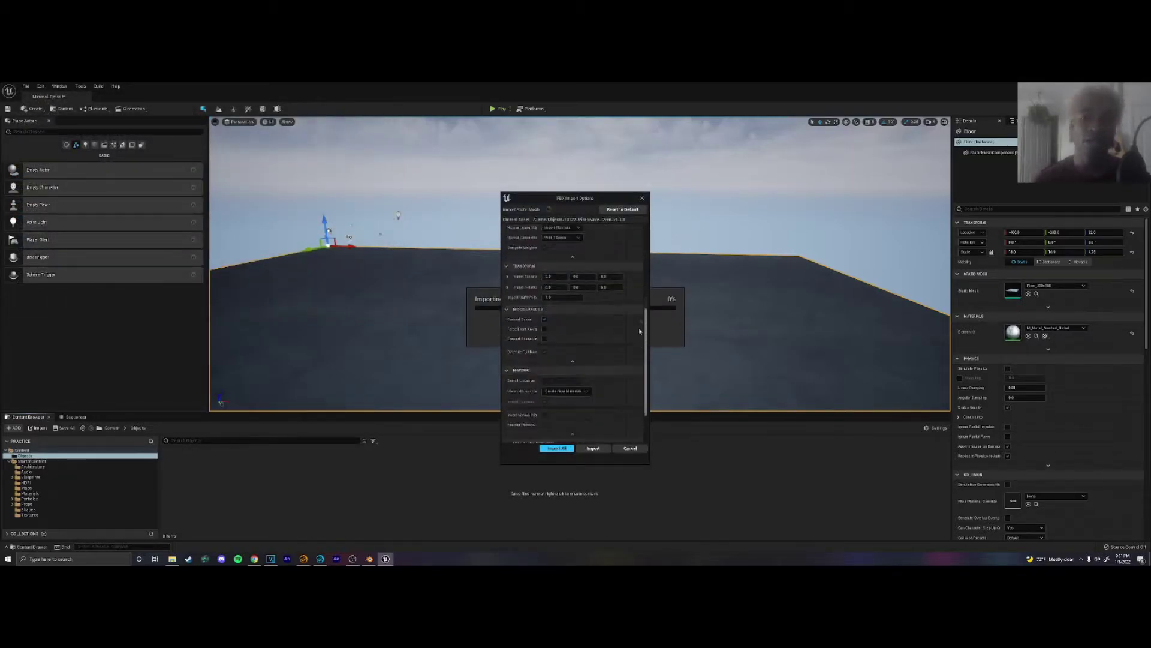
scroll(631, 367, up, 10)
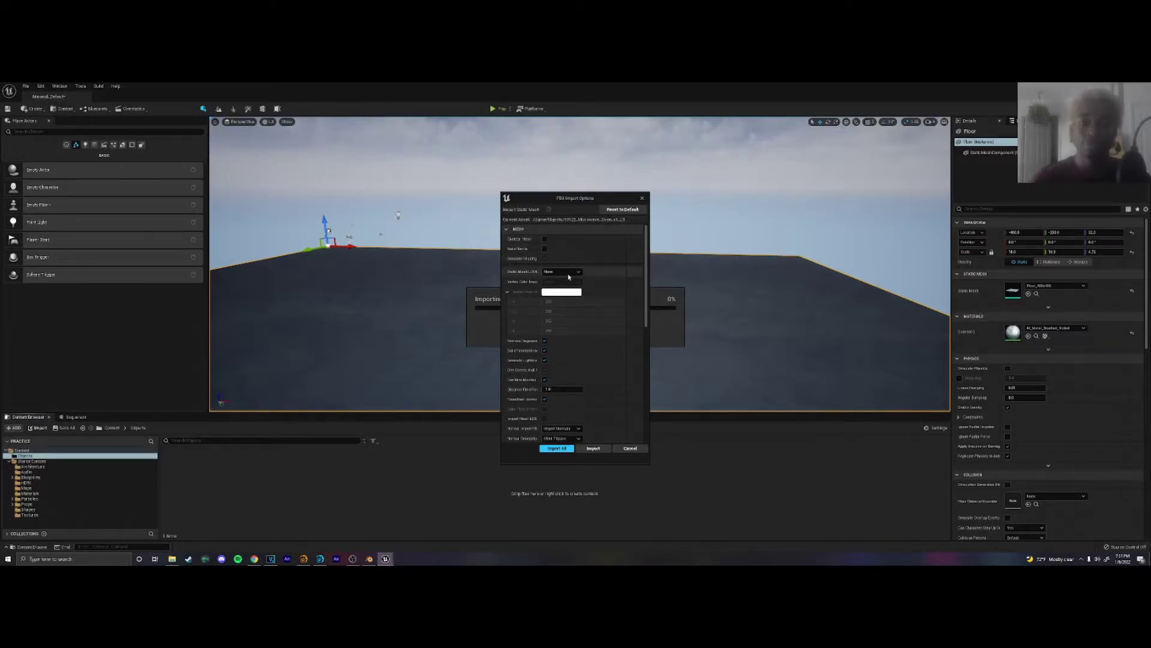
scroll(579, 274, down, 2)
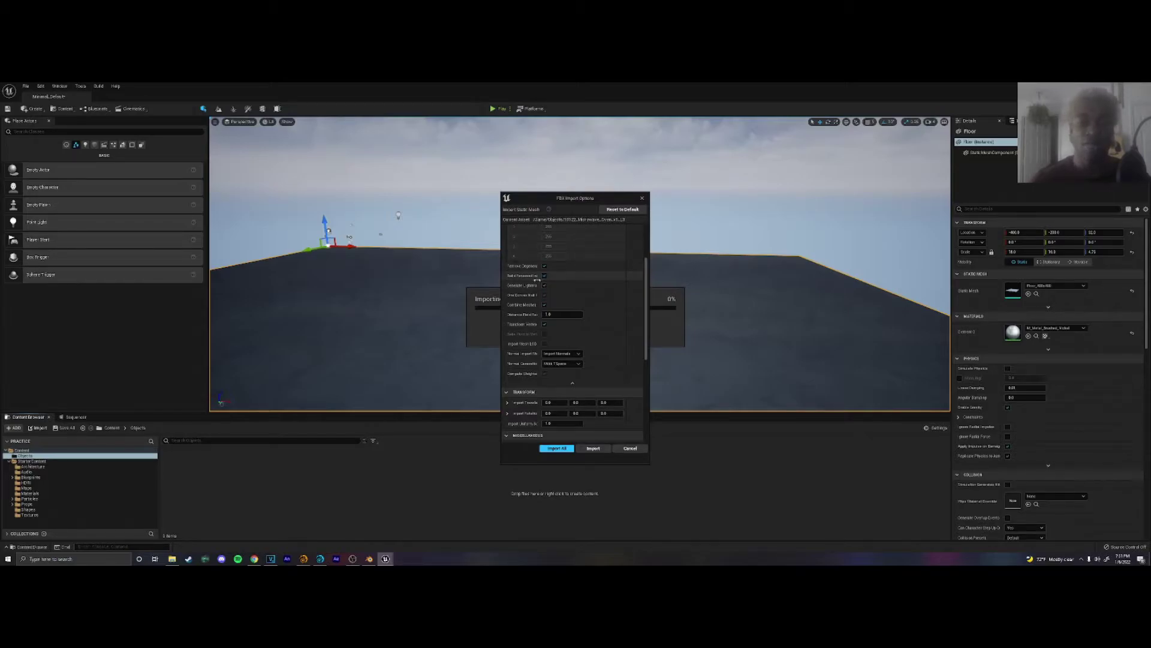
drag(537, 280, 555, 280)
scroll(578, 290, up, 1)
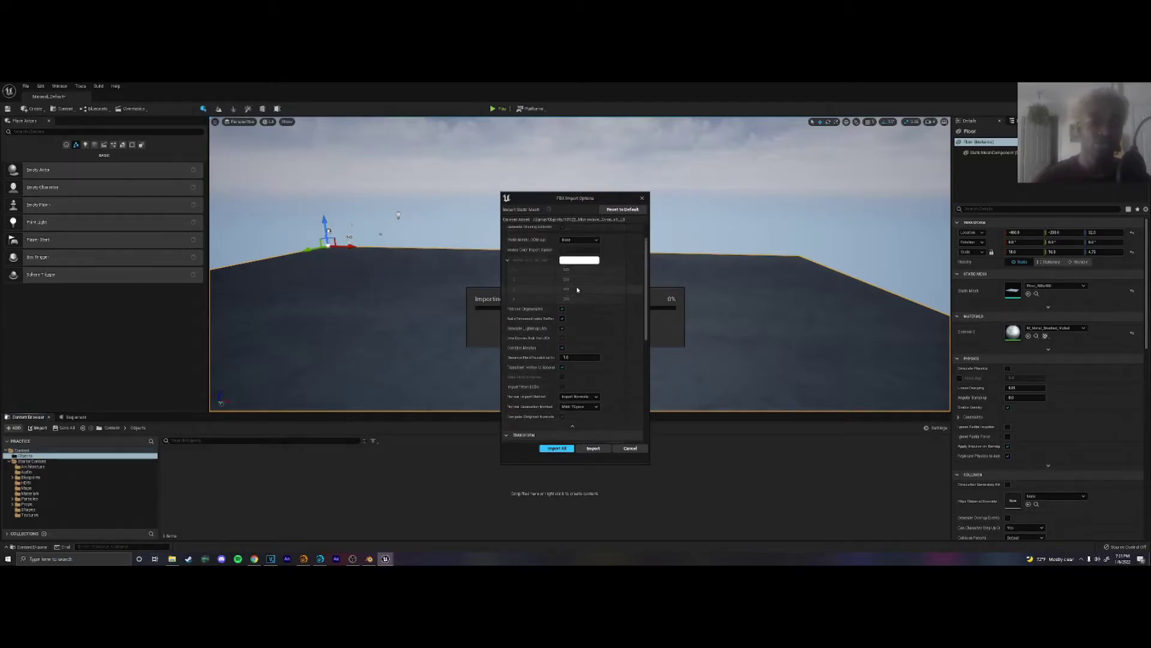
scroll(577, 289, up, 1)
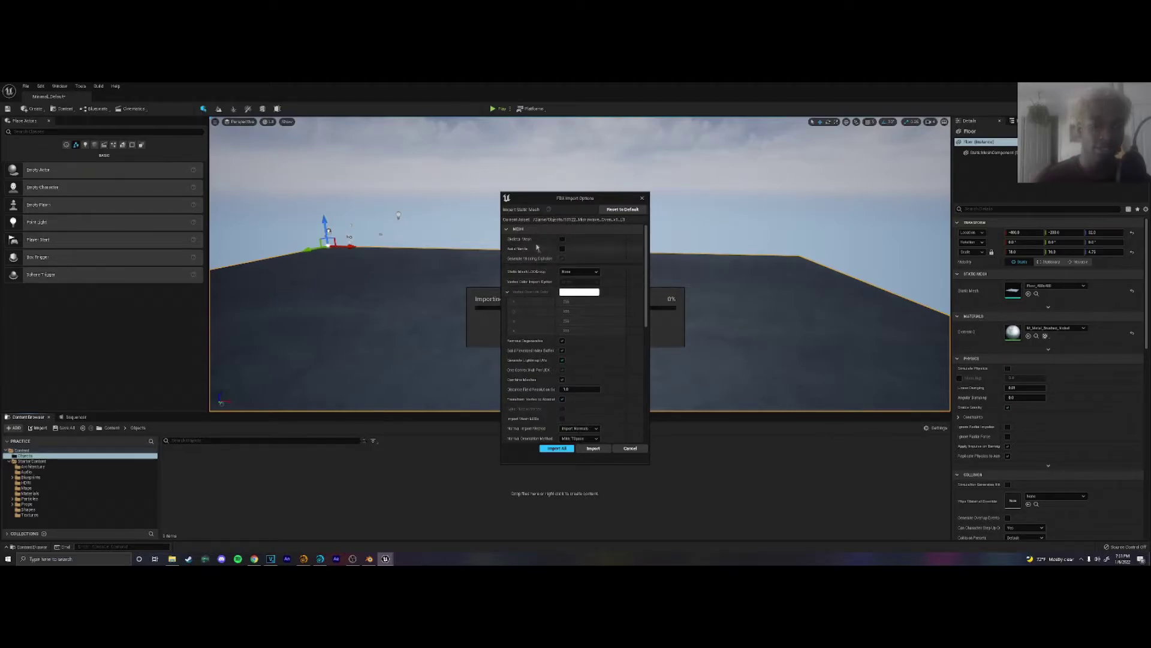
click(506, 229)
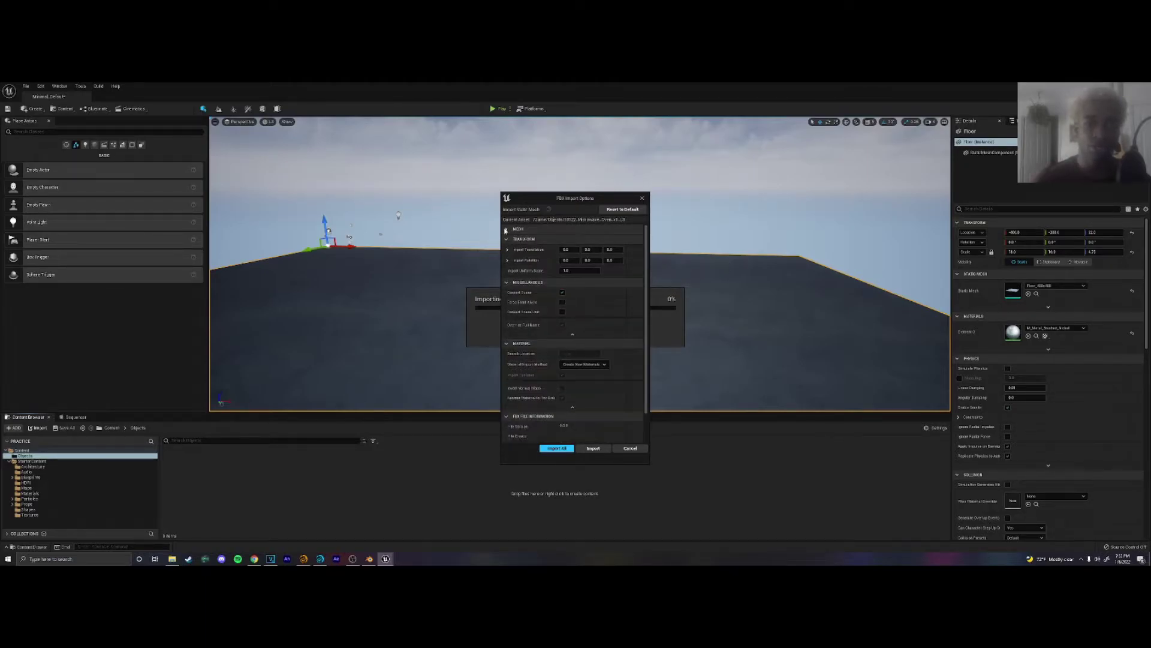
click(506, 229)
scroll(579, 343, down, 1)
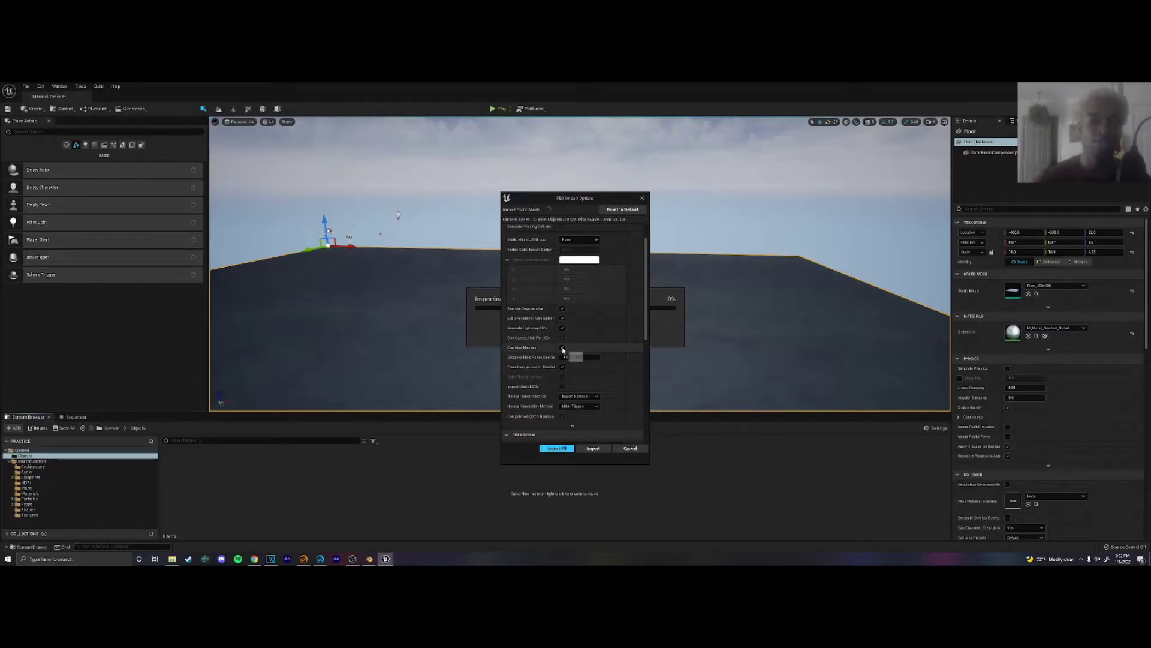
click(593, 448)
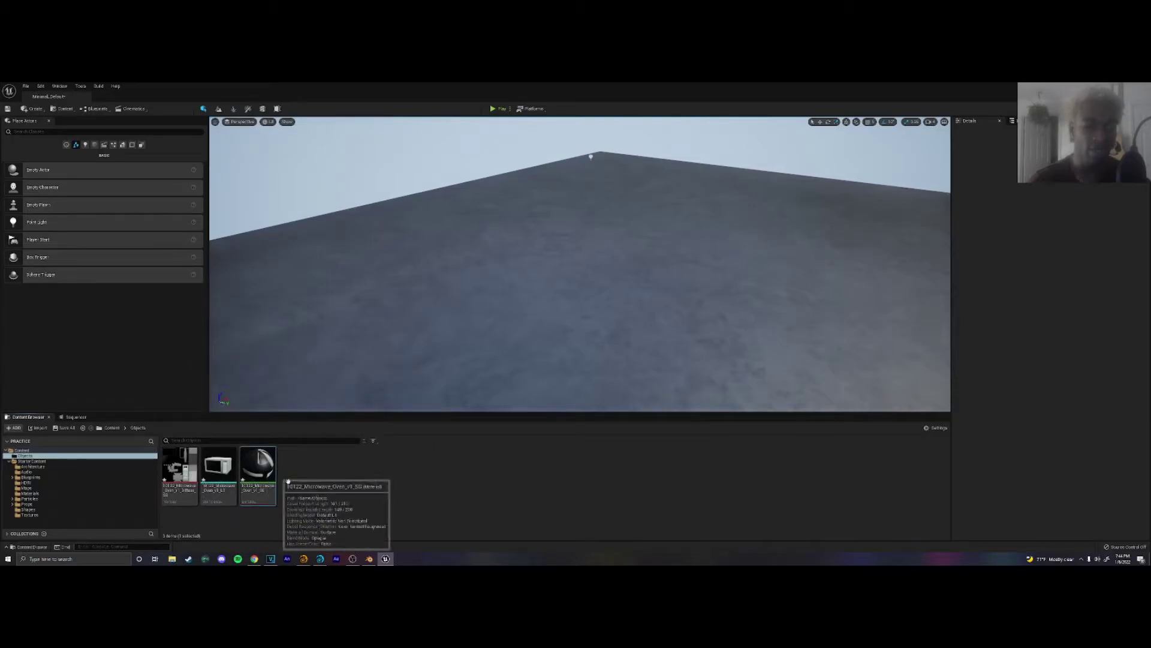
click(274, 487)
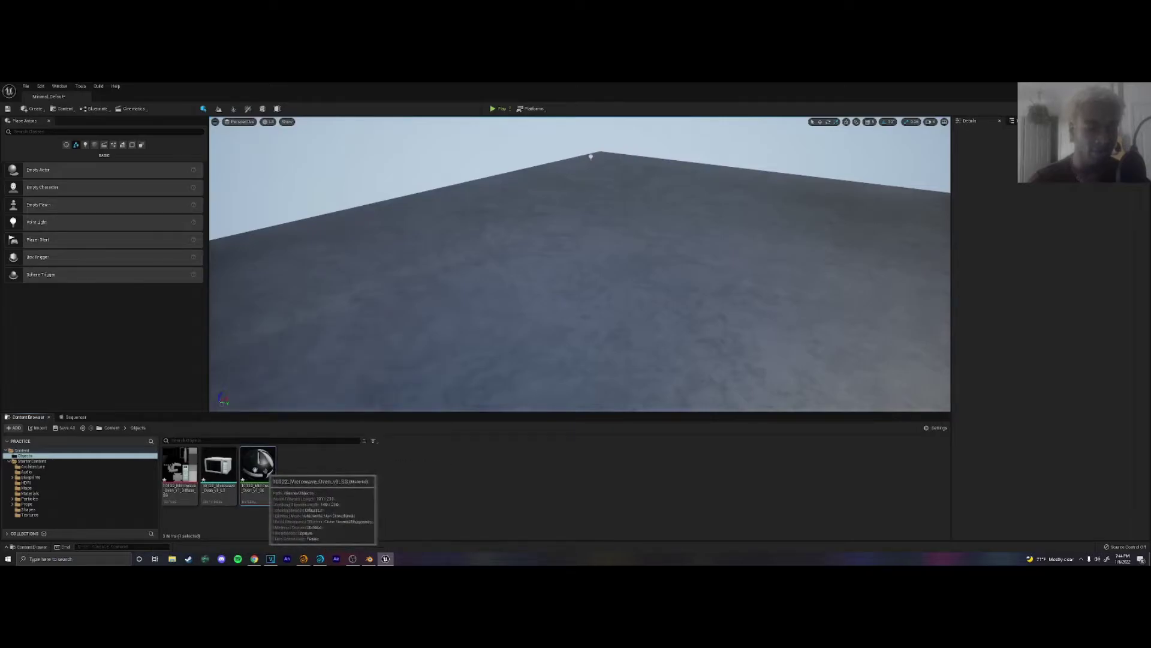
Step: Delete the texture node from the microwave material's graph and save the material
click(218, 468)
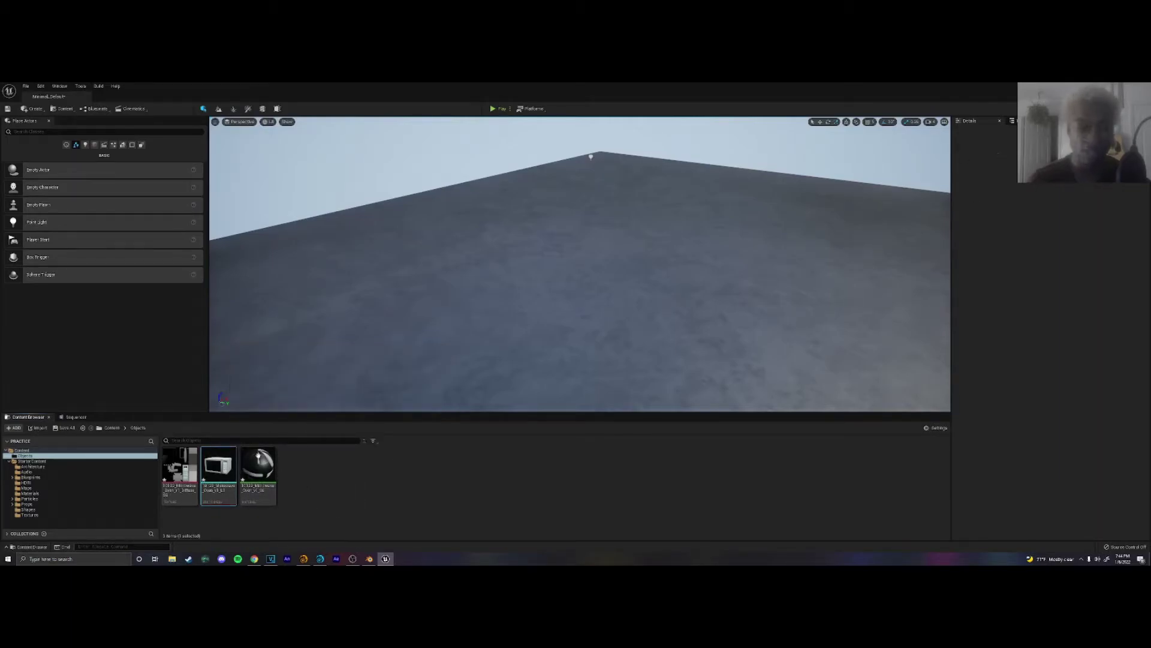
double_click(257, 465)
right_drag(612, 227, 574, 388)
click(797, 263)
key(Delete)
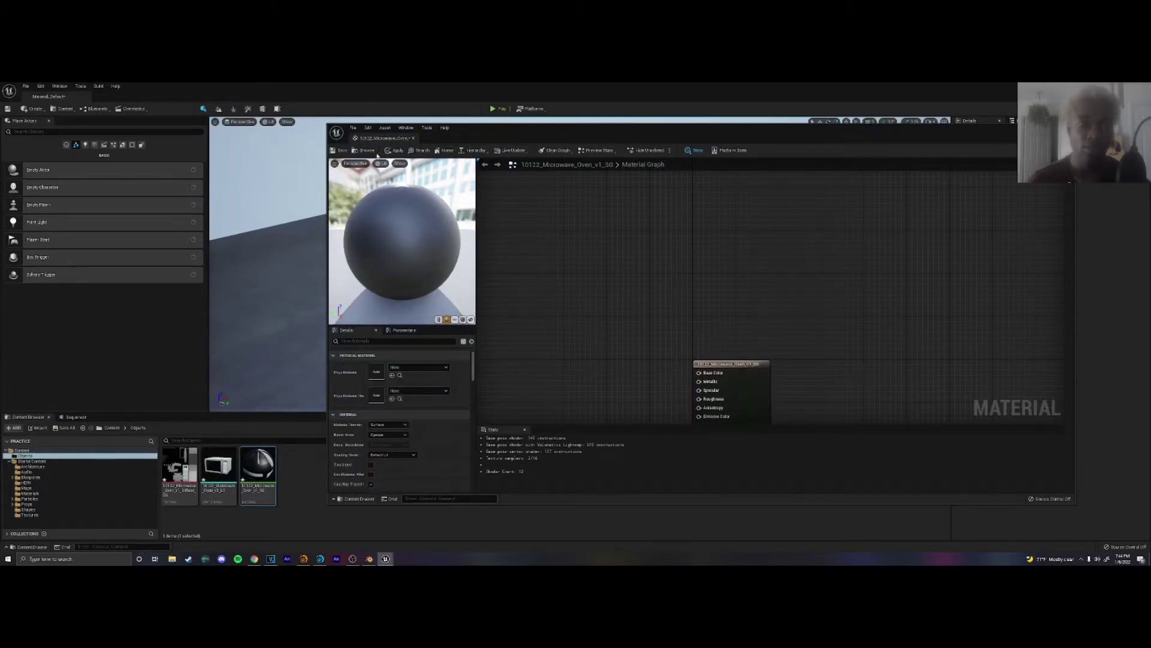
click(341, 153)
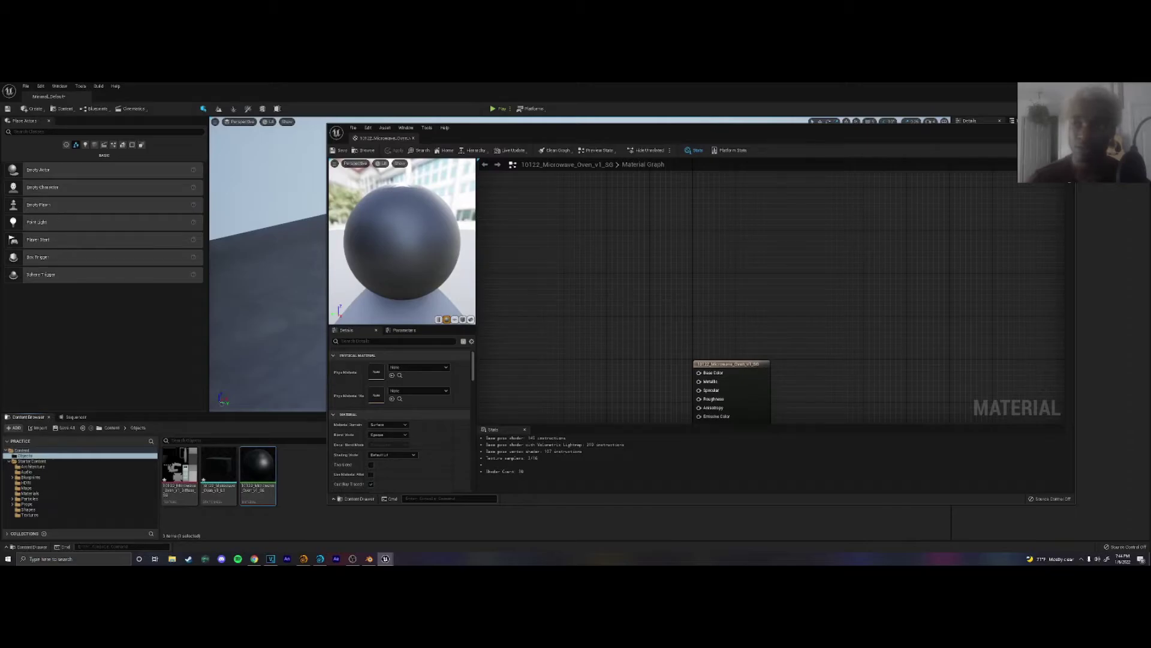
click(1068, 128)
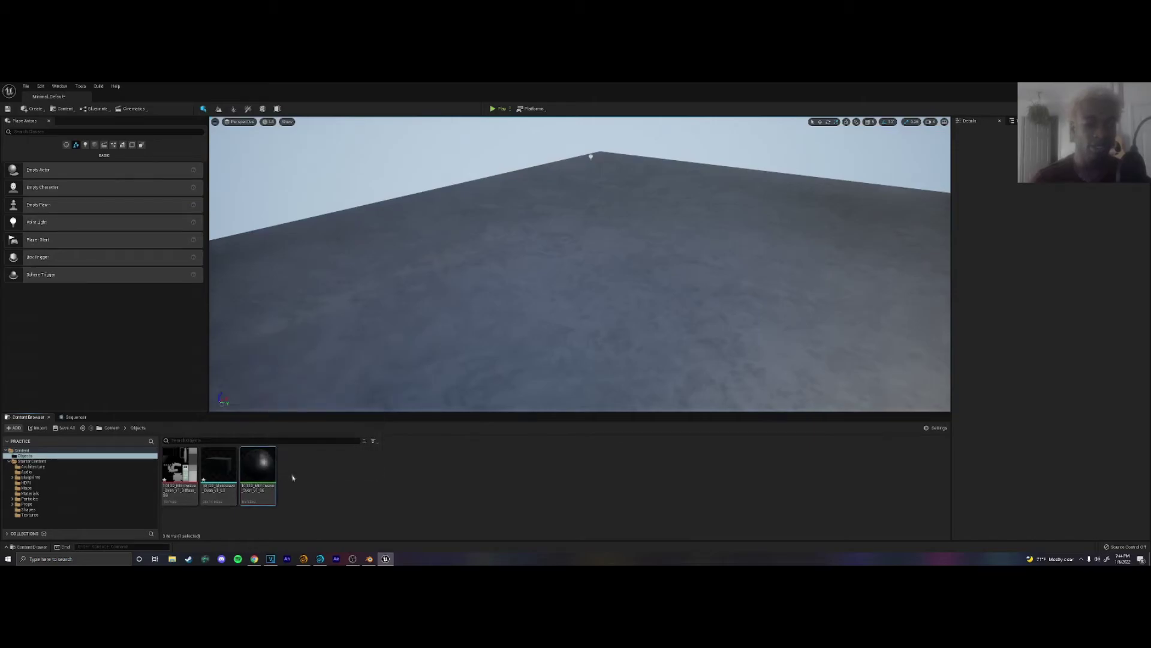
Step: Drop the microwave static mesh into the level and raise it with the gizmo
drag(218, 465, 643, 303)
right_drag(643, 303, 643, 303)
right_drag(574, 311, 573, 311)
drag(555, 312, 550, 129)
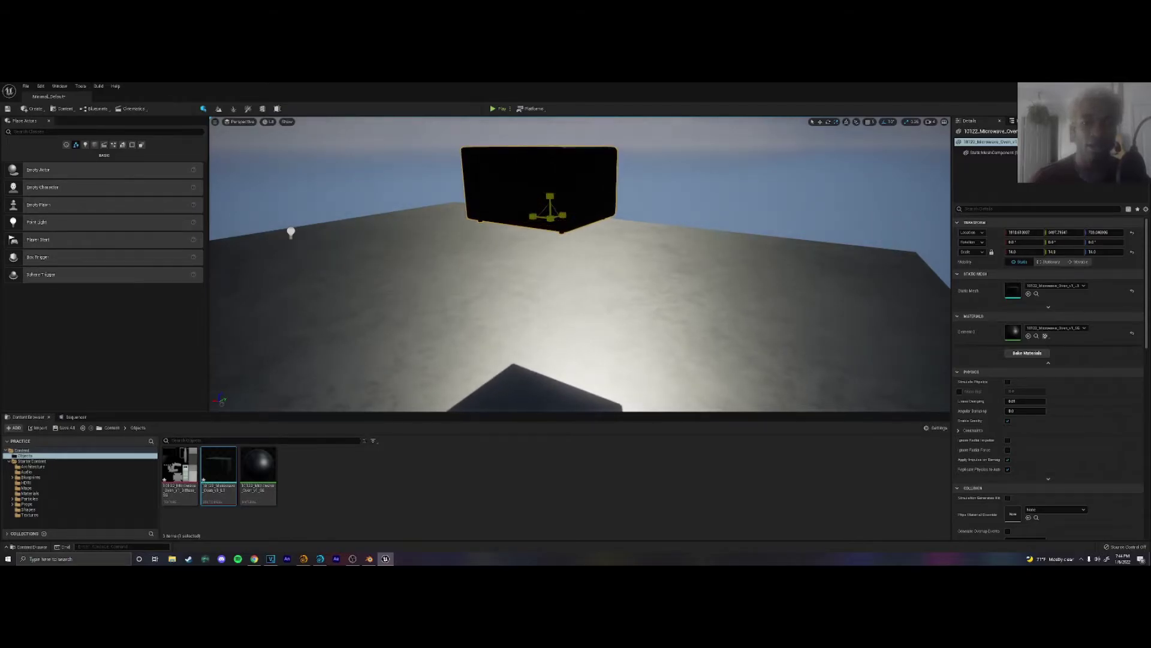
Step: Frame the microwave with F and snap it down onto the floor with End
key(f)
alt+drag(707, 279, 372, 282)
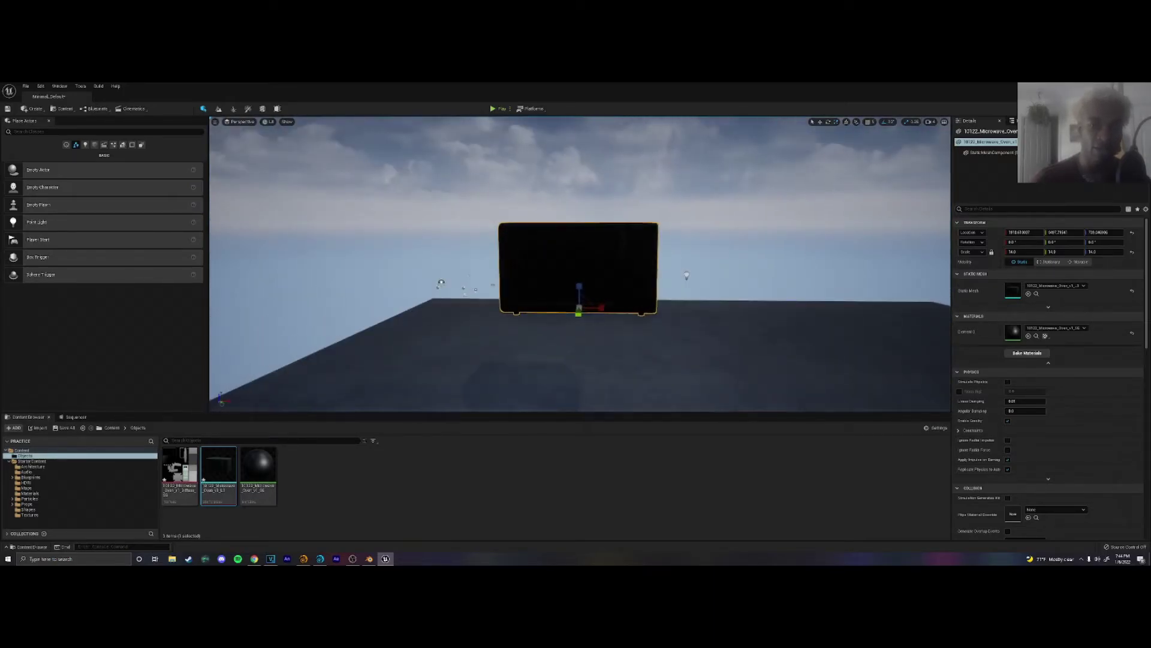
mouse_move(708, 287)
alt+mouse_down()
mouse_move(707, 261)
mouse_move(690, 259)
mouse_move(745, 304)
mouse_move(719, 289)
alt+mouse_up()
key(End)
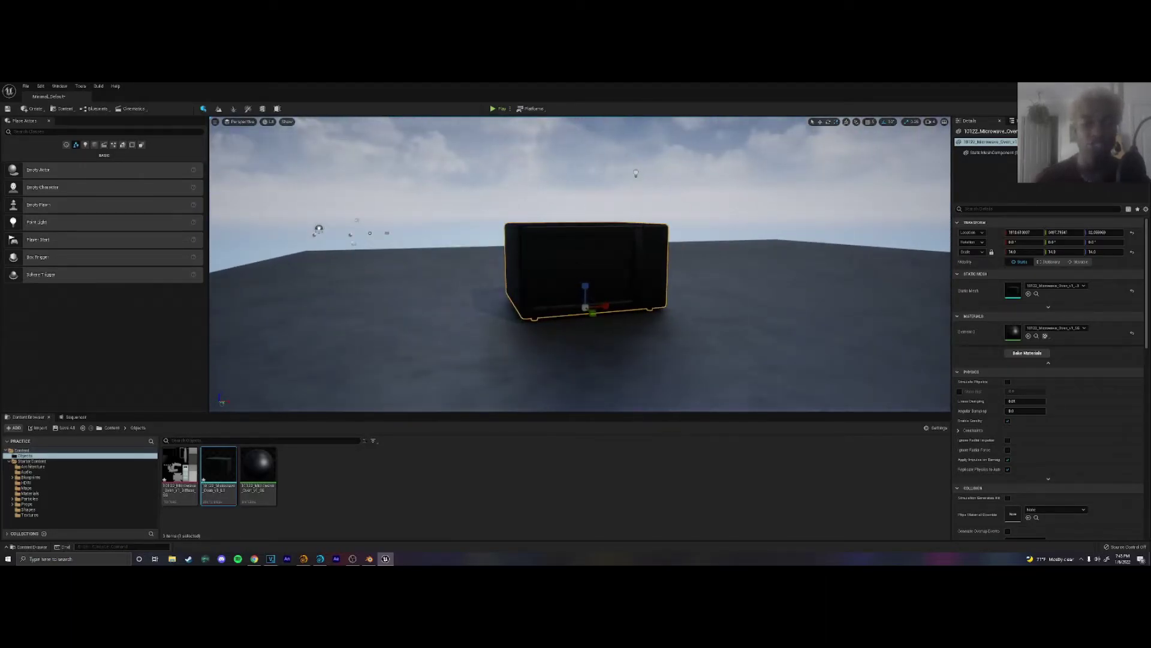
click(183, 471)
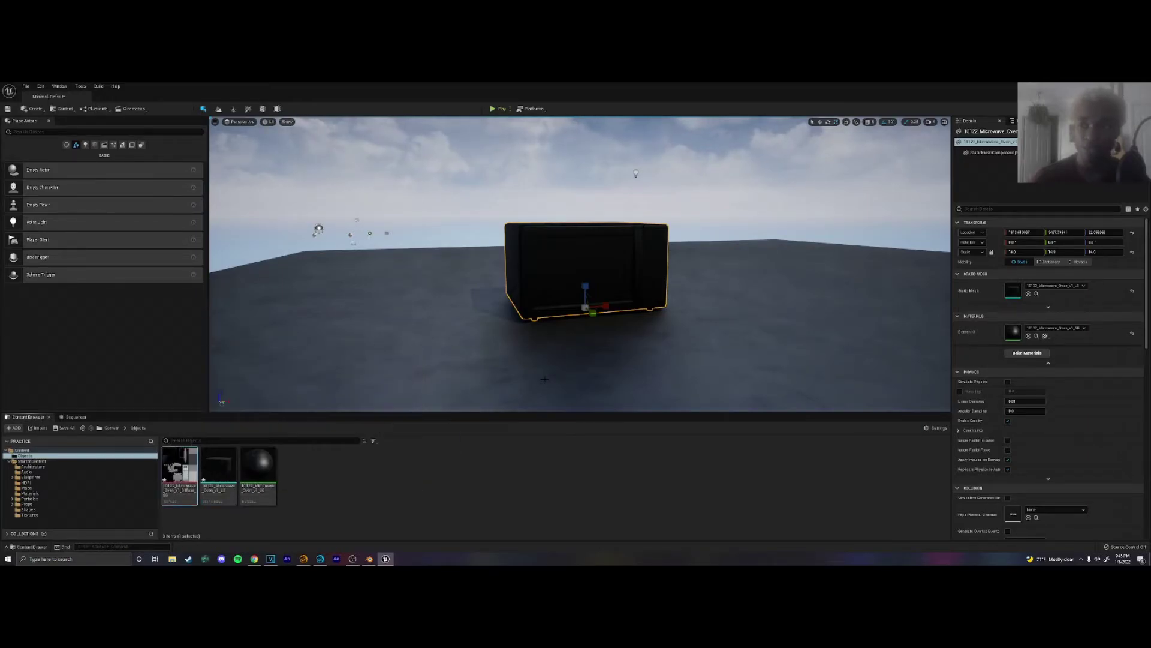
Step: Create a new material from the microwave's diffuse texture, keeping the default name
mouse_move(180, 474)
mouse_down()
mouse_move(1052, 336)
mouse_move(462, 471)
mouse_move(173, 475)
mouse_up()
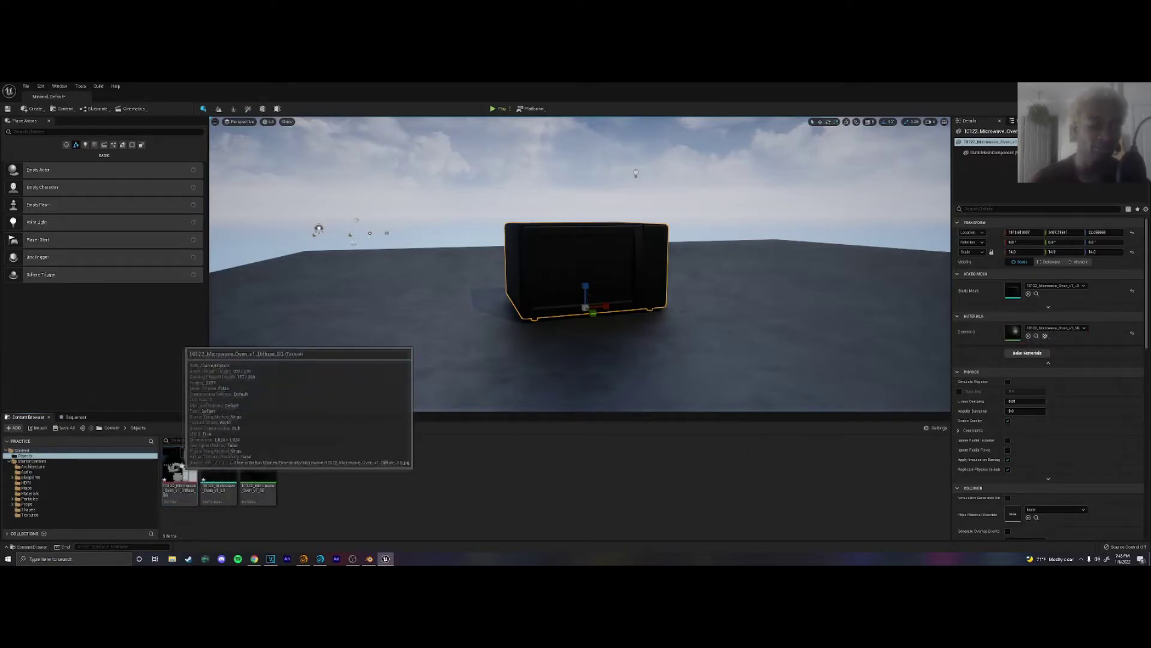
right_click(183, 467)
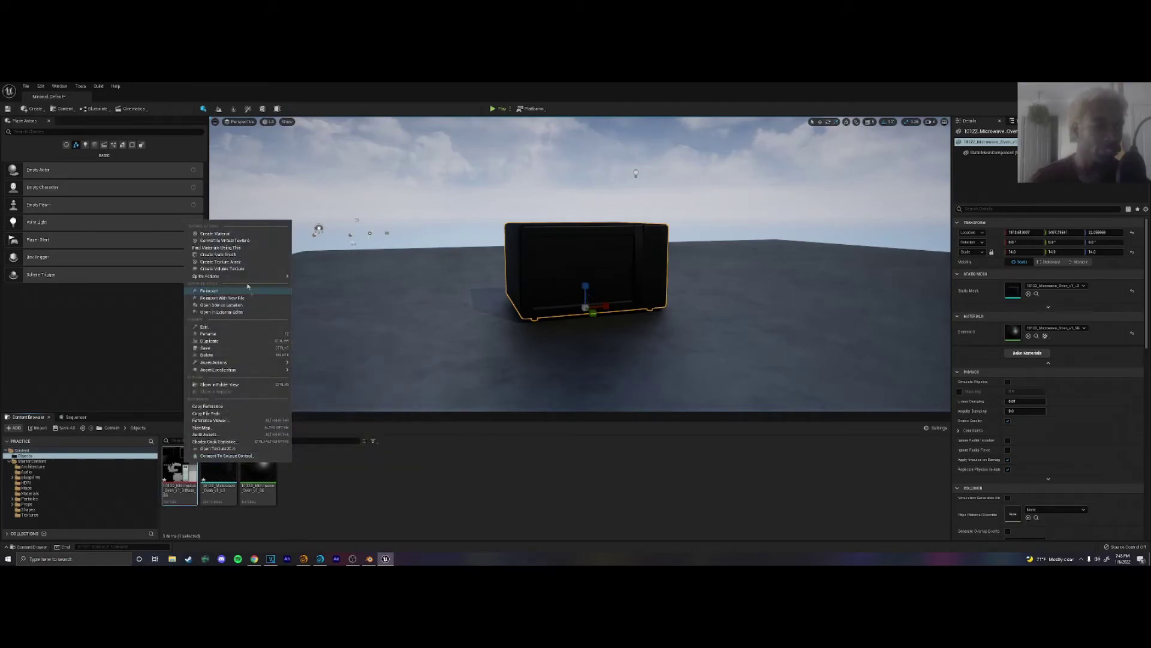
click(249, 234)
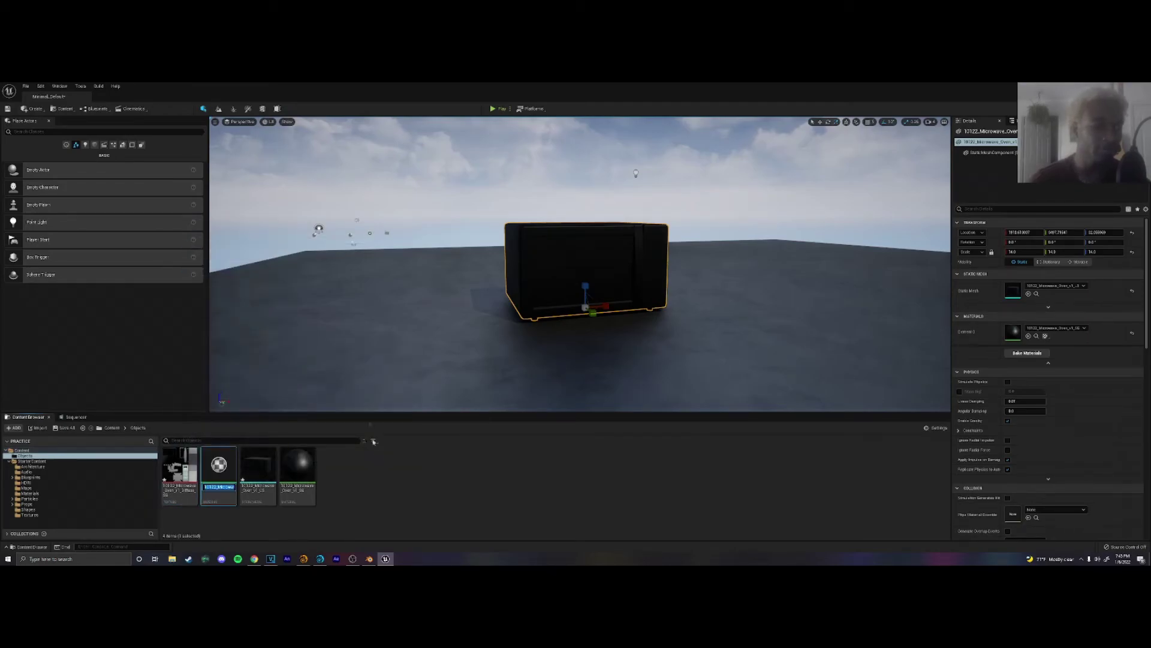
key(Return)
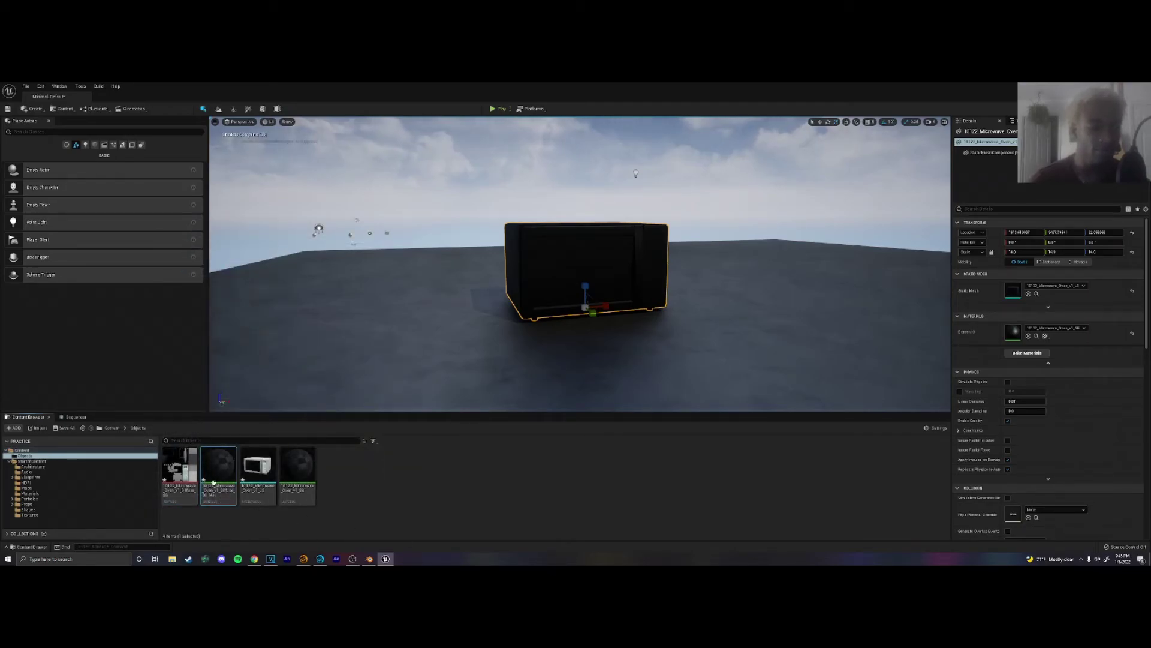
Step: Apply the new diffuse material to the placed microwave and orbit around to inspect it
drag(223, 470, 1020, 331)
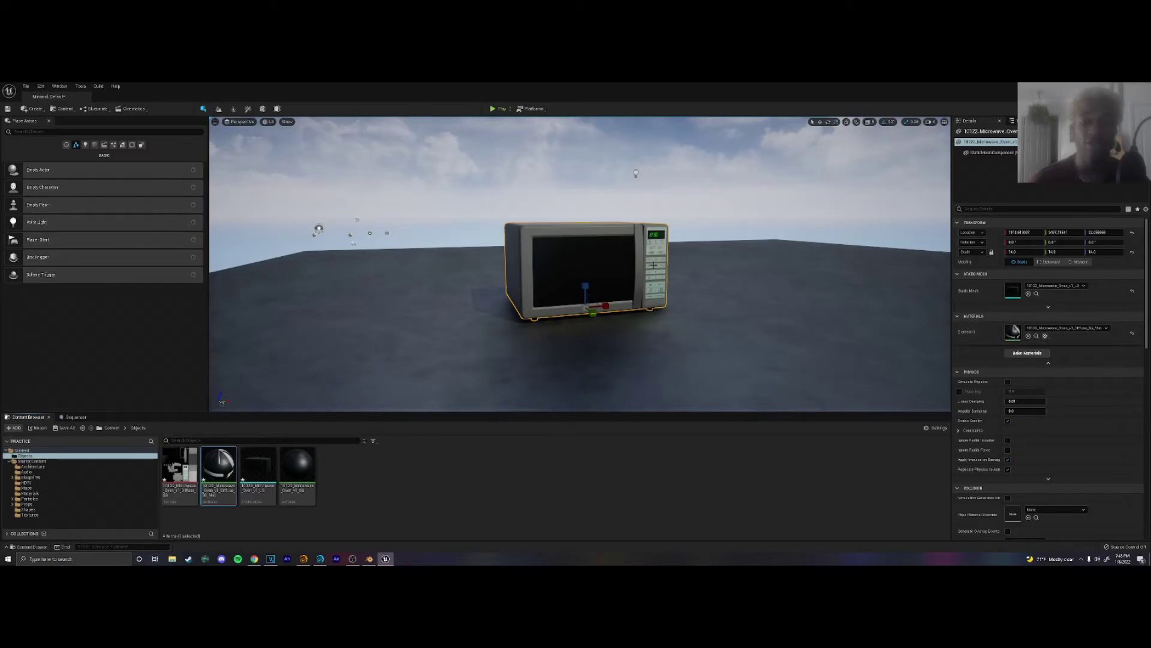
right_drag(702, 271, 717, 273)
alt+drag(717, 273, 825, 279)
scroll(785, 291, up, 10)
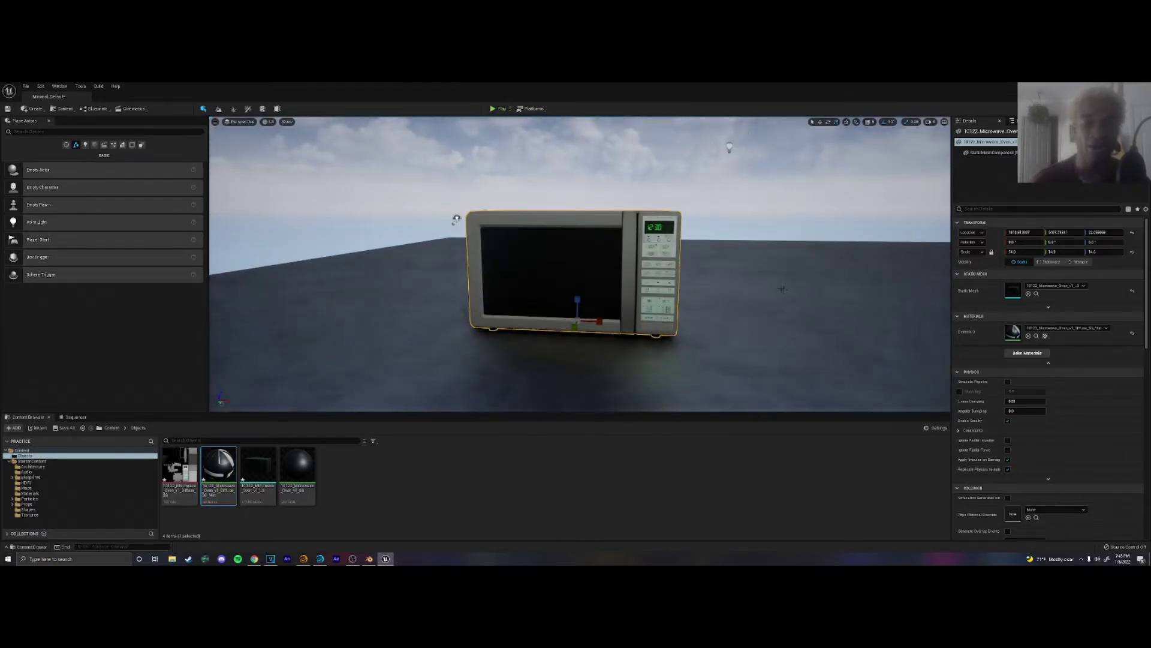
scroll(694, 256, down, 10)
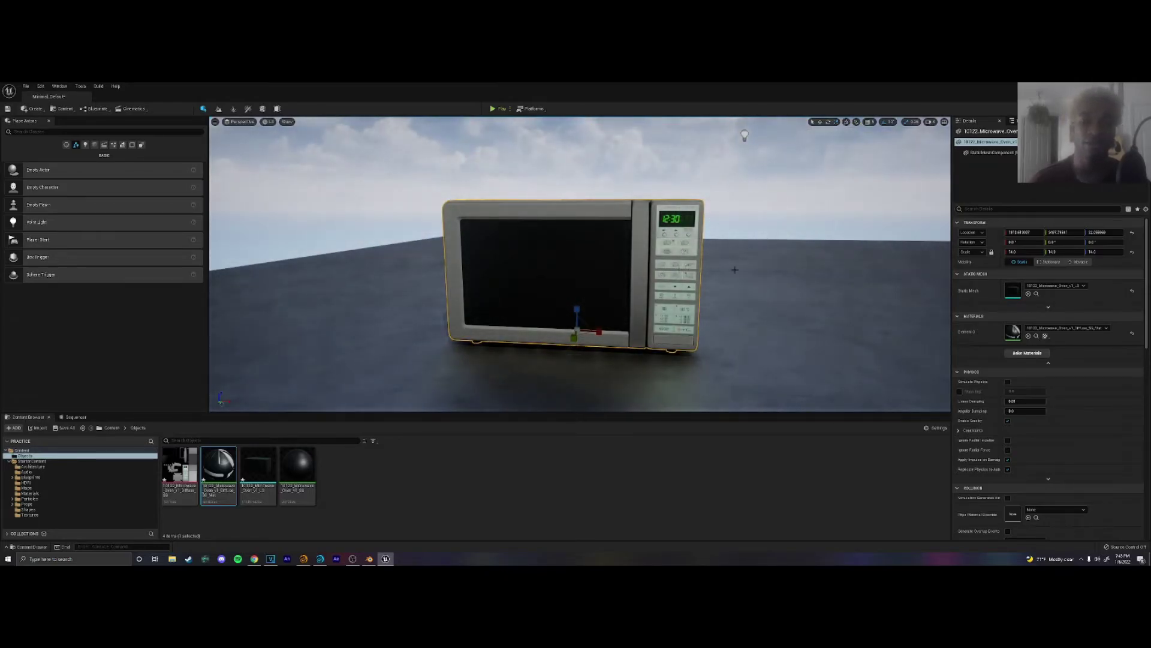
alt+drag(734, 270, 702, 307)
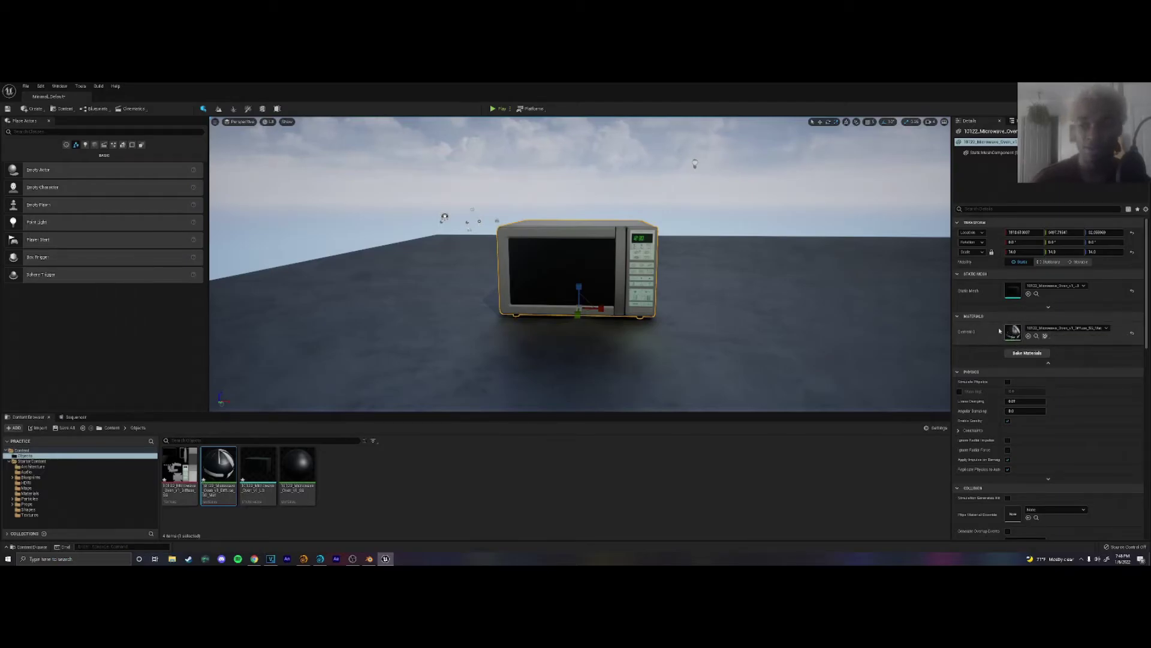
Step: Open the microwave's diffuse material and spread the Texture Sample and result nodes apart
double_click(1013, 330)
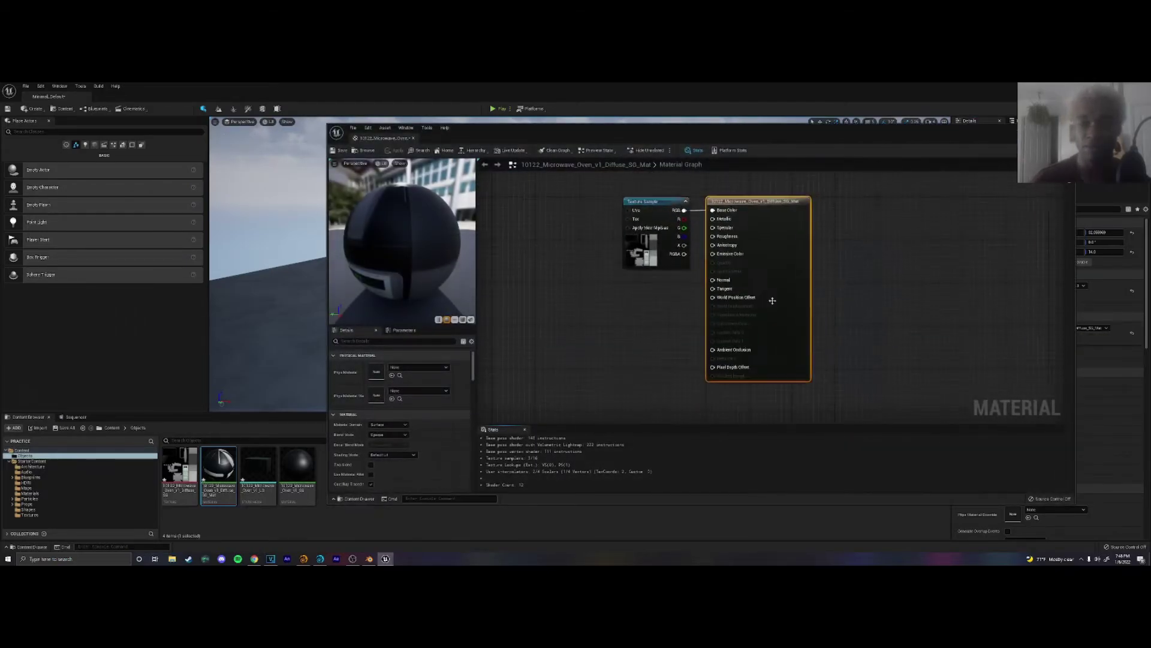
drag(580, 213, 547, 208)
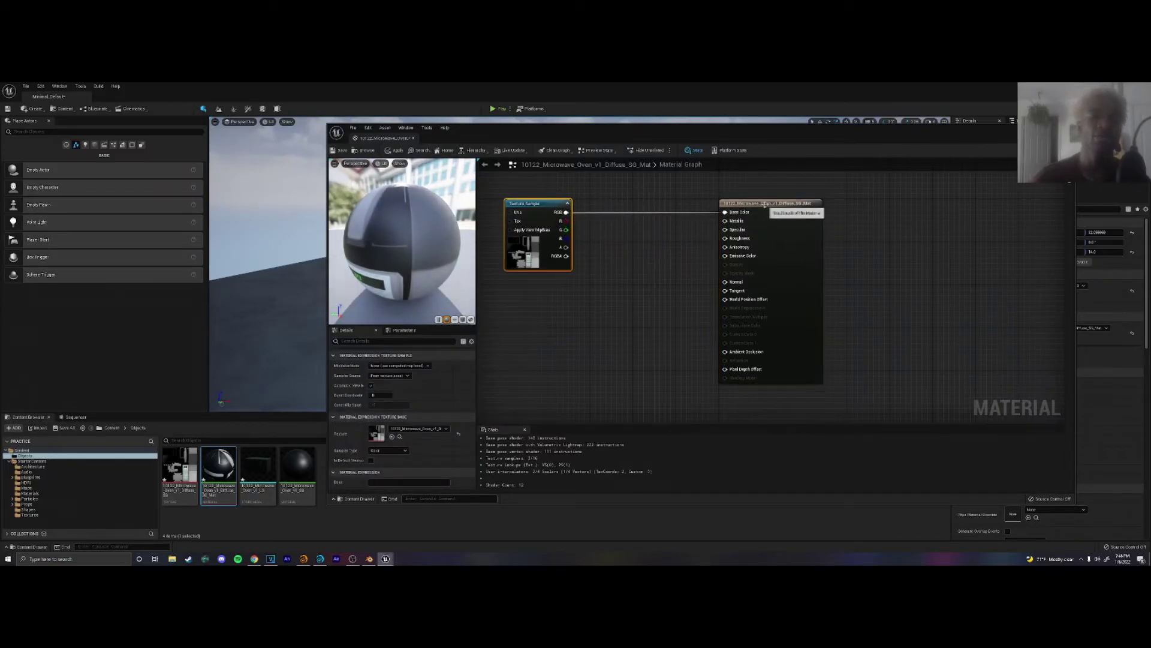
drag(743, 203, 786, 203)
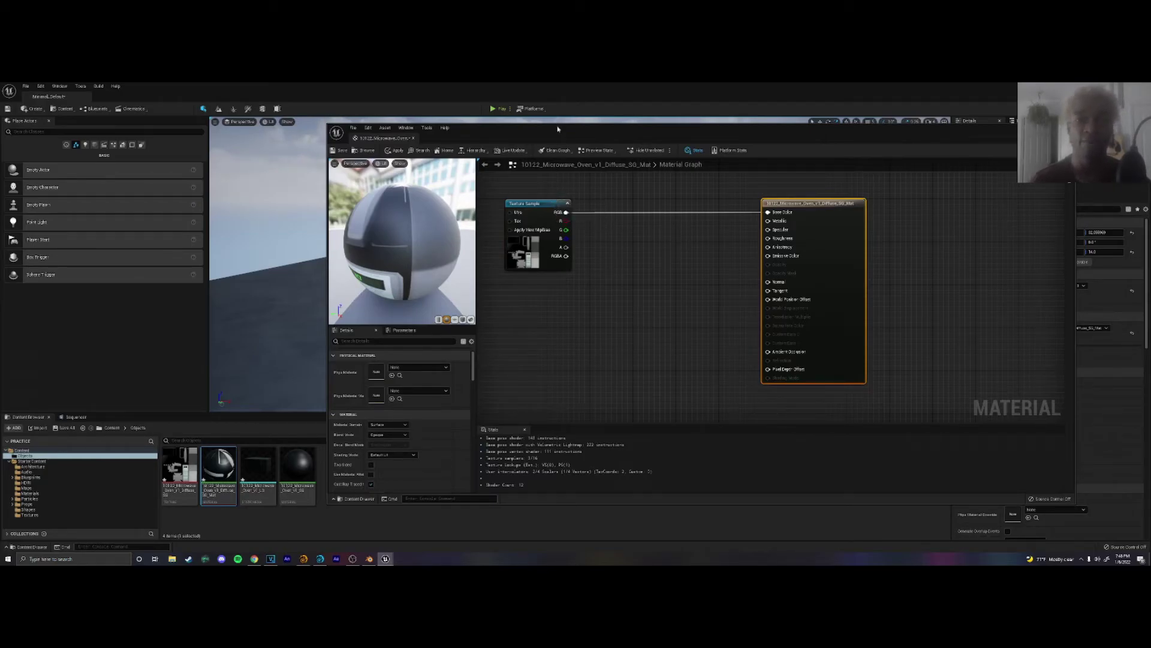
drag(559, 132, 968, 140)
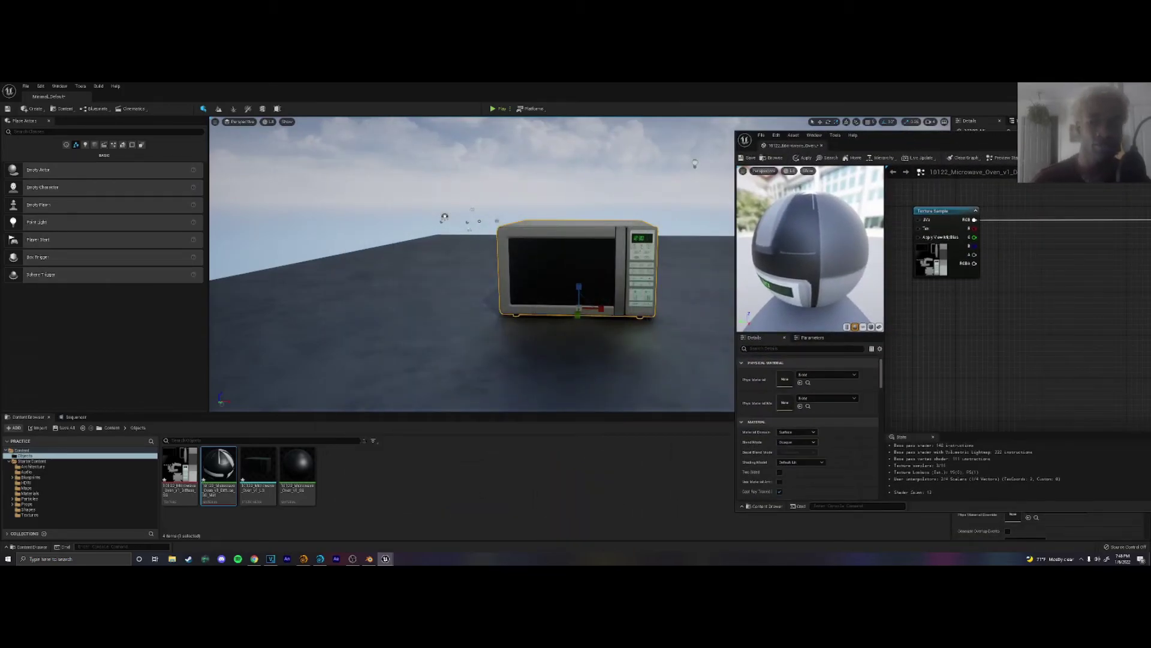
drag(956, 141, 858, 150)
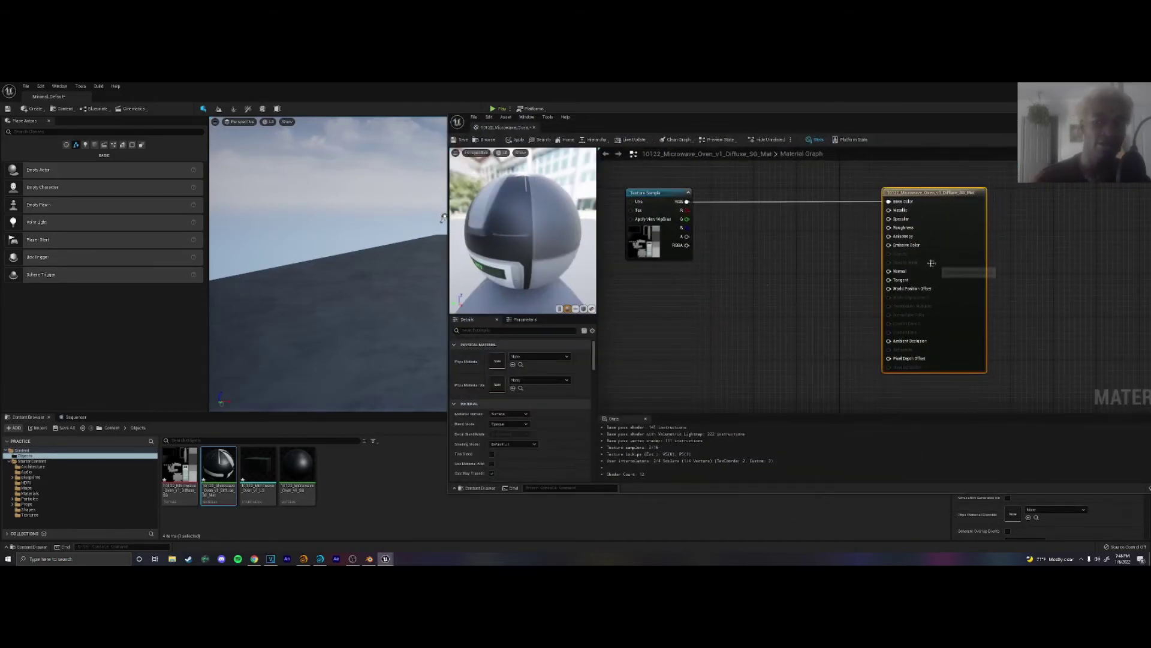
Step: Duplicate the Texture Sample below the original and drag its RGB toward Opacity
click(656, 207)
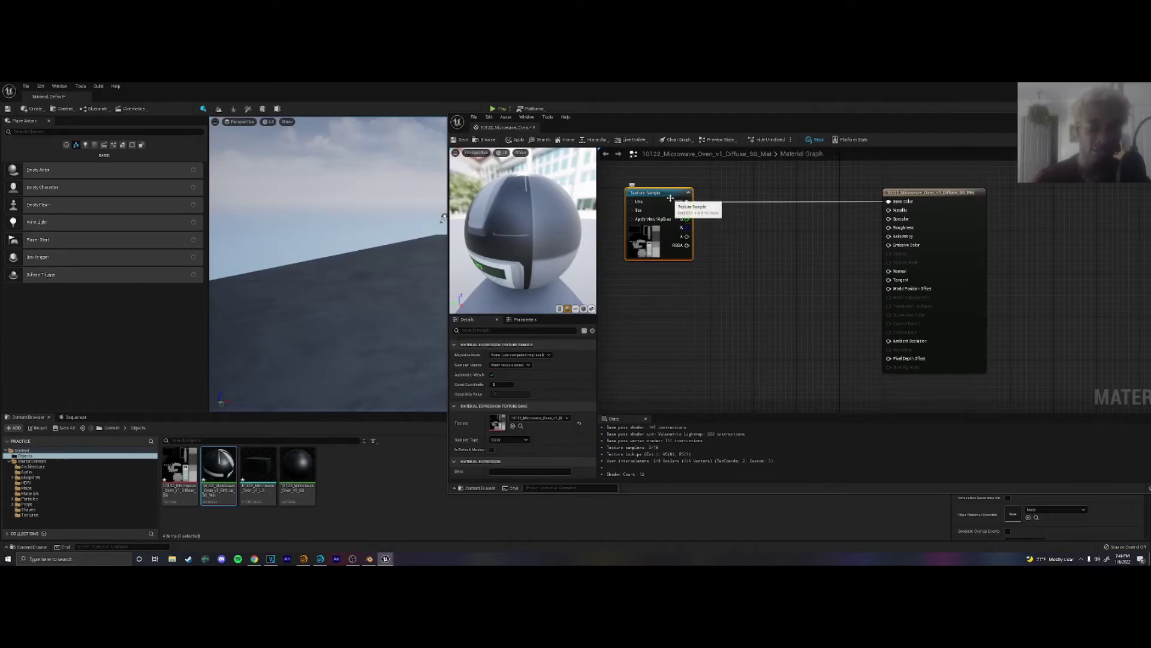
key(ctrl+w)
drag(679, 219, 662, 320)
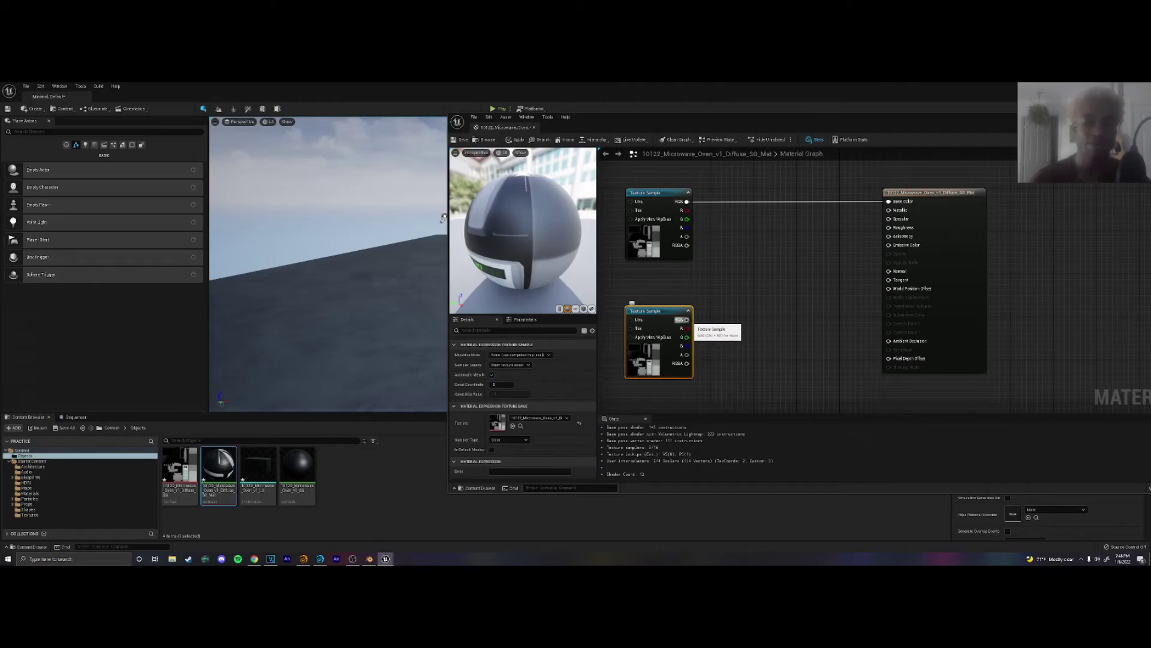
drag(682, 319, 892, 256)
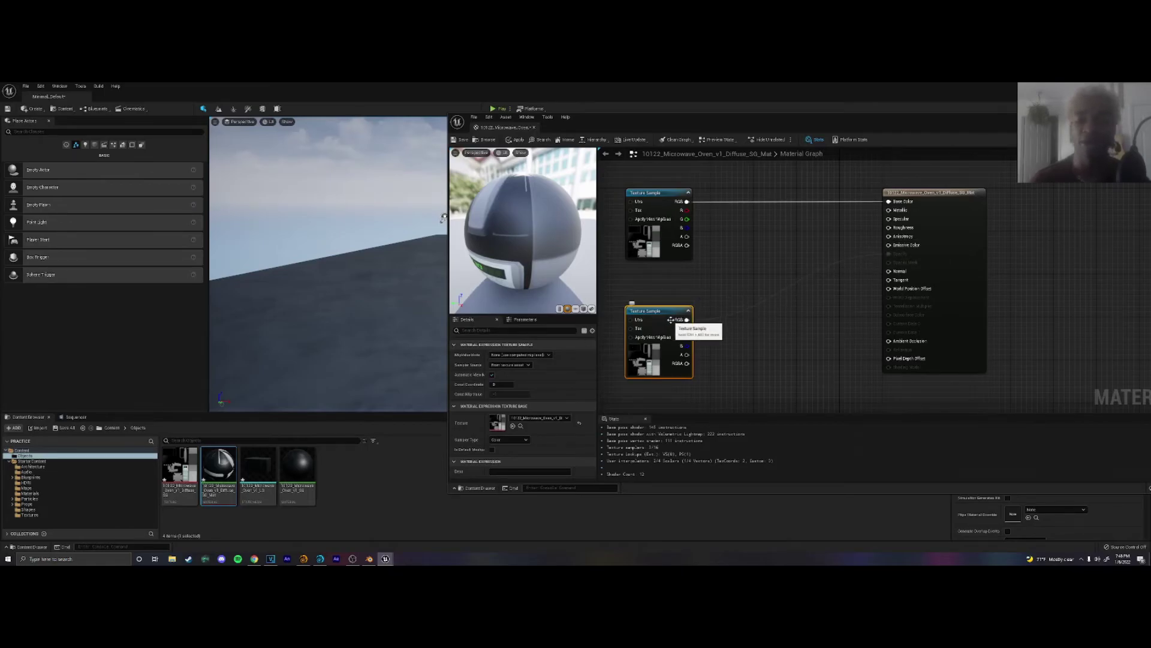
Step: Delete the duplicate Texture Sample and save the material with only Base Color textured
key(Delete)
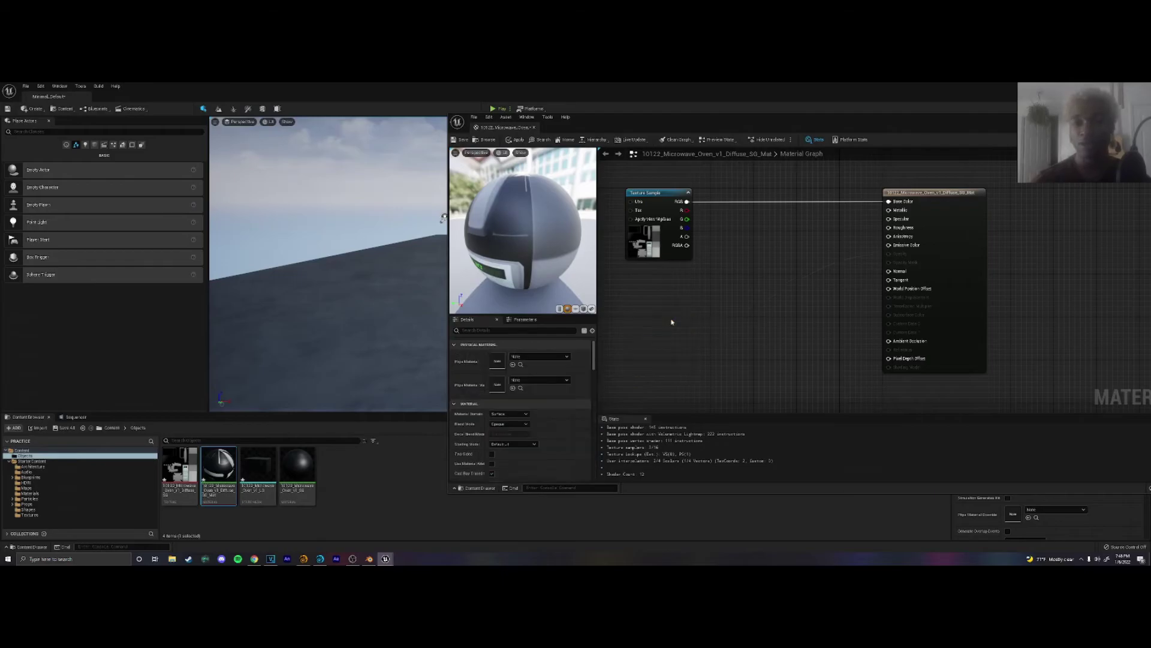
drag(627, 123, 573, 148)
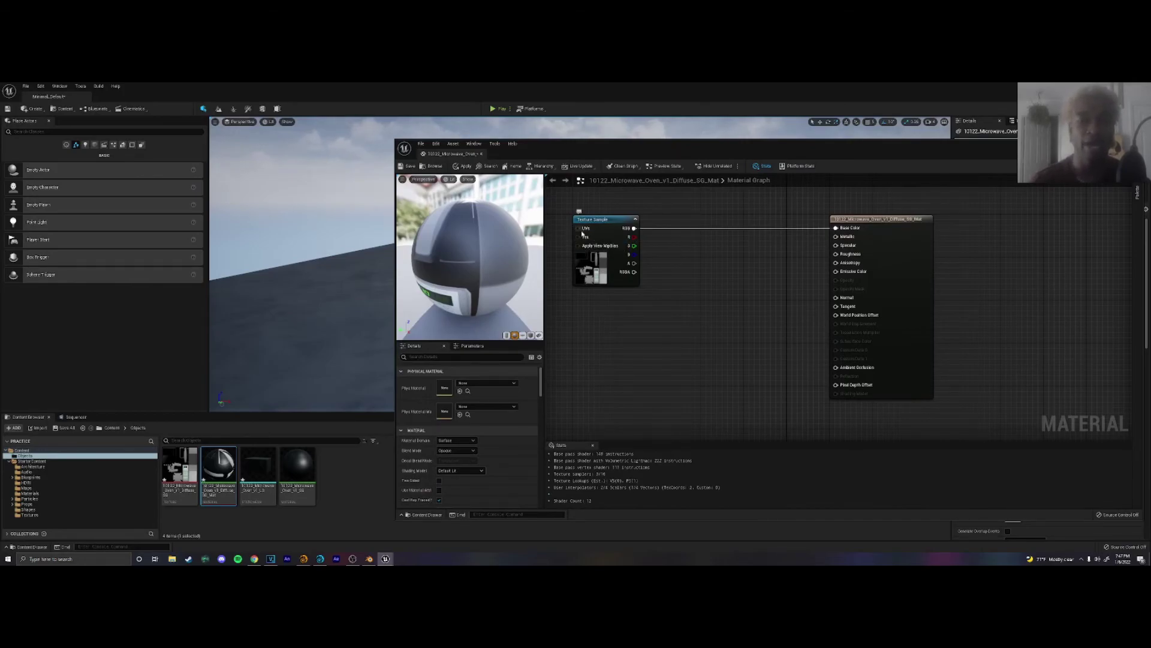
scroll(581, 228, down, 3)
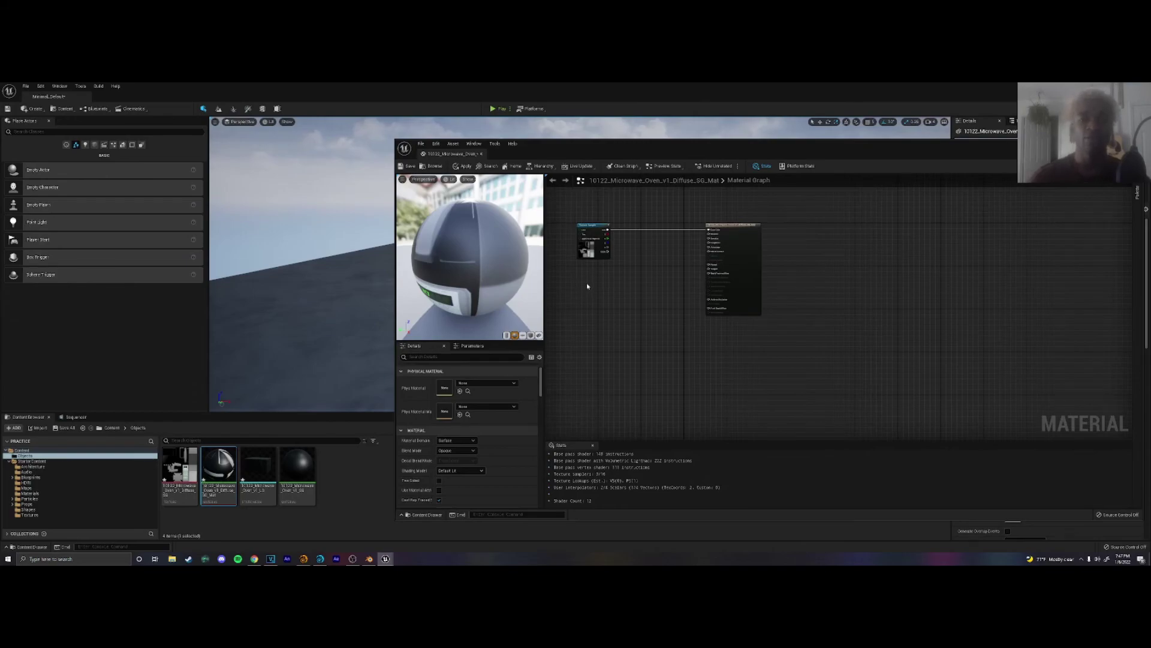
scroll(596, 268, up, 3)
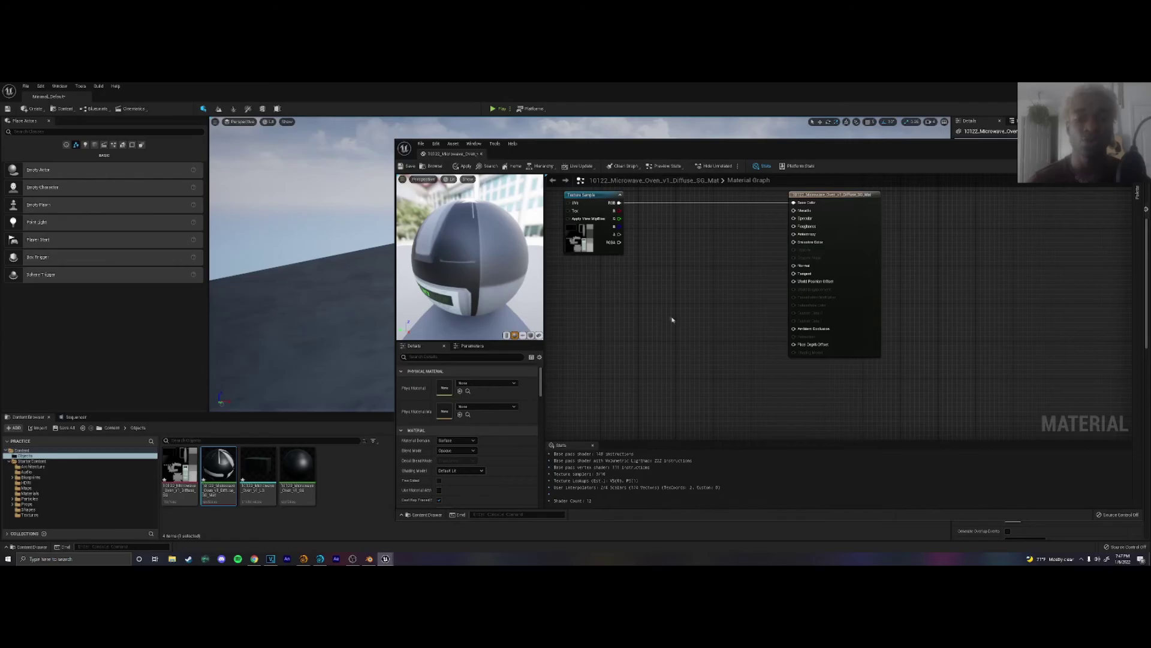
right_drag(671, 320, 732, 336)
scroll(730, 338, down, 3)
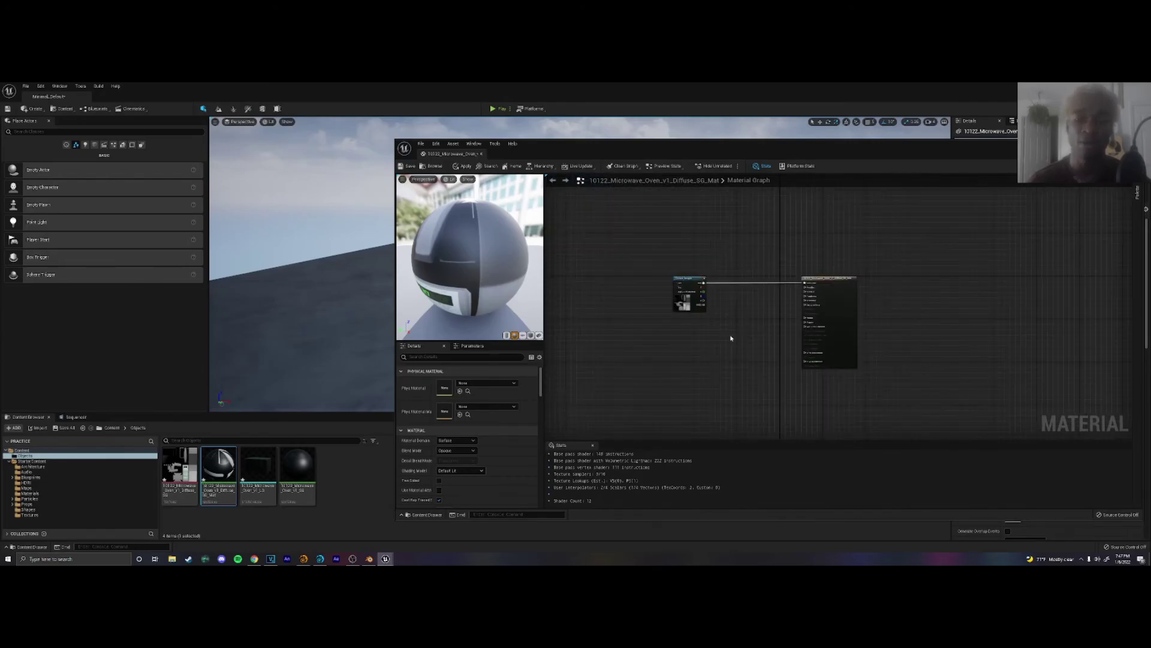
scroll(731, 338, up, 2)
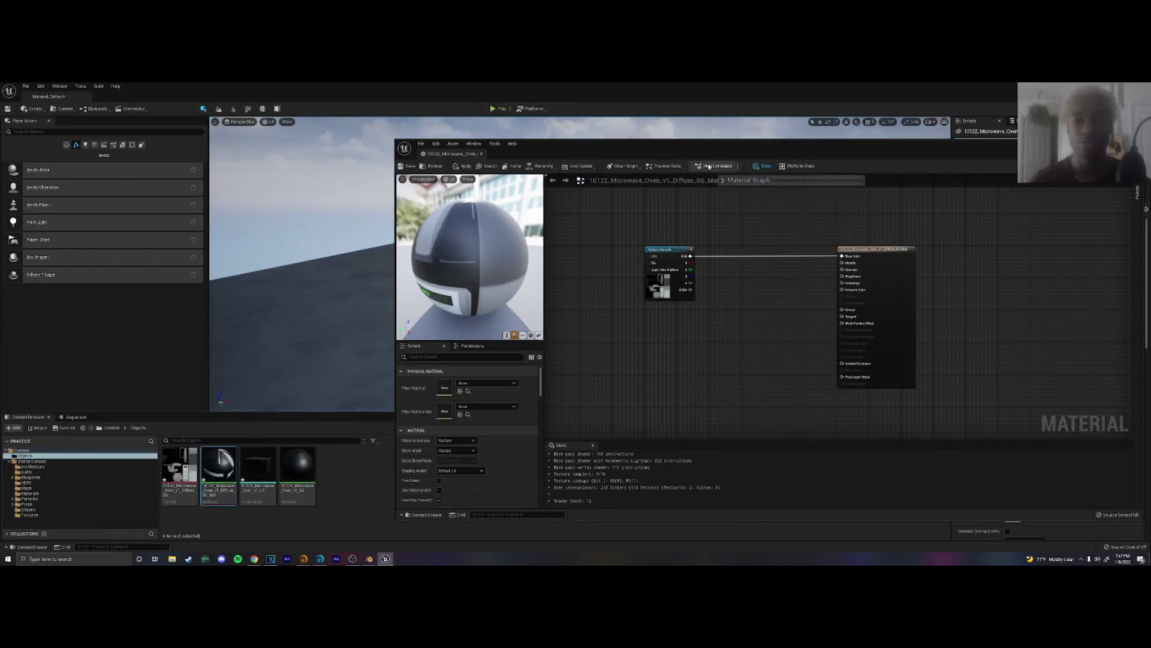
click(408, 166)
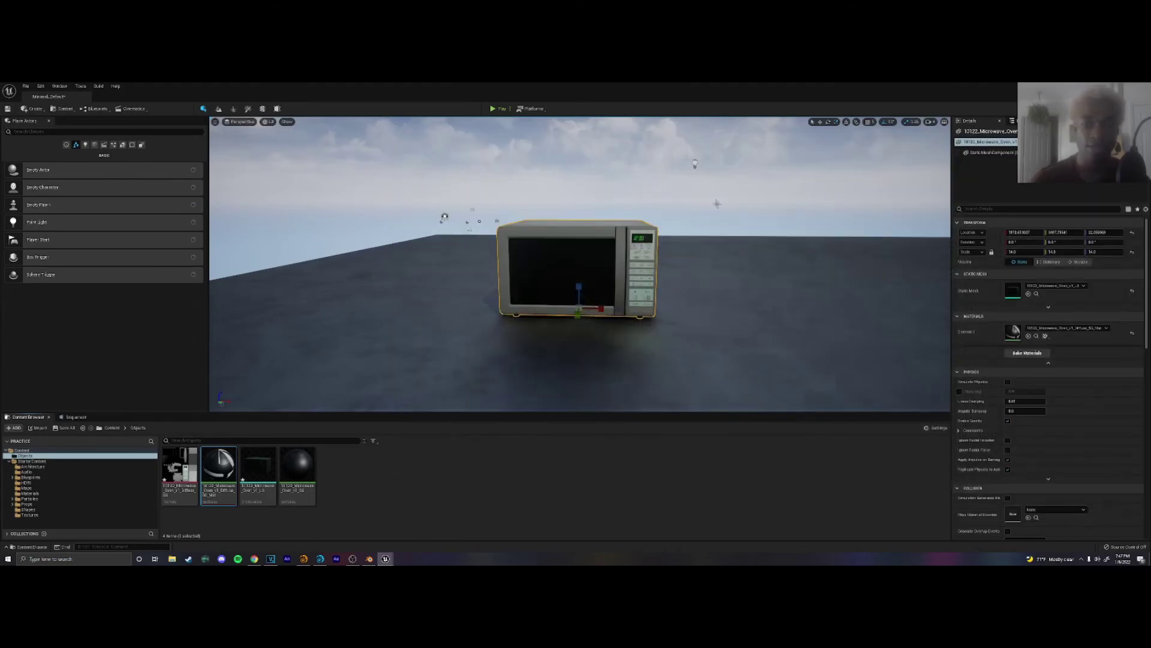
scroll(575, 263, down, 2)
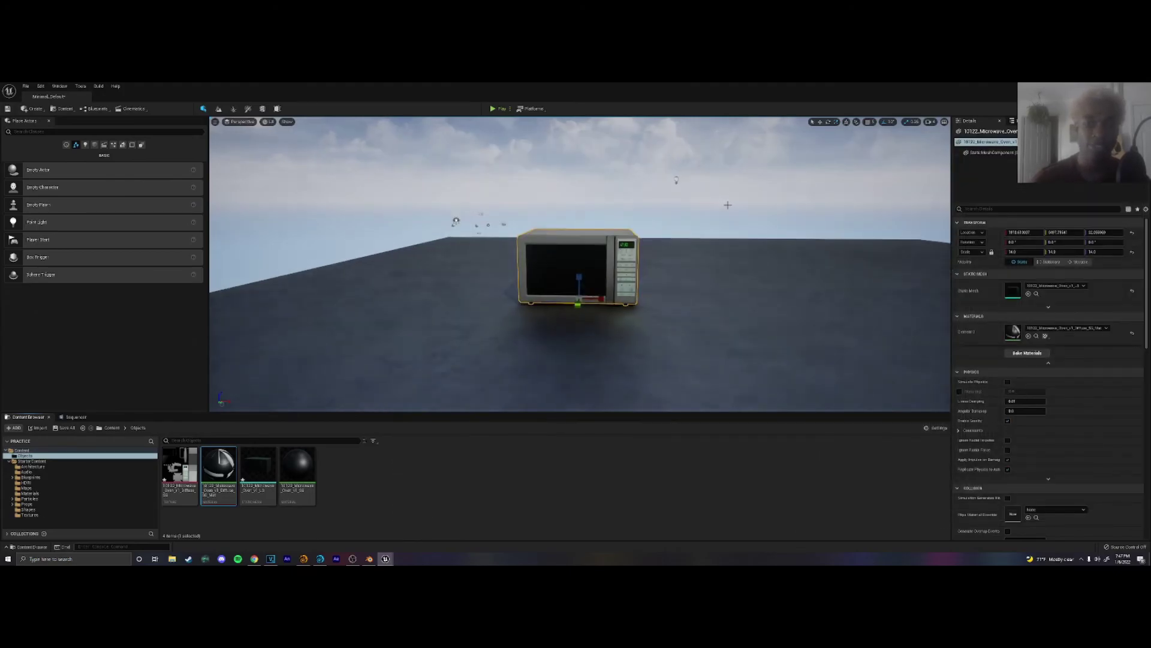
alt+drag(506, 219, 731, 222)
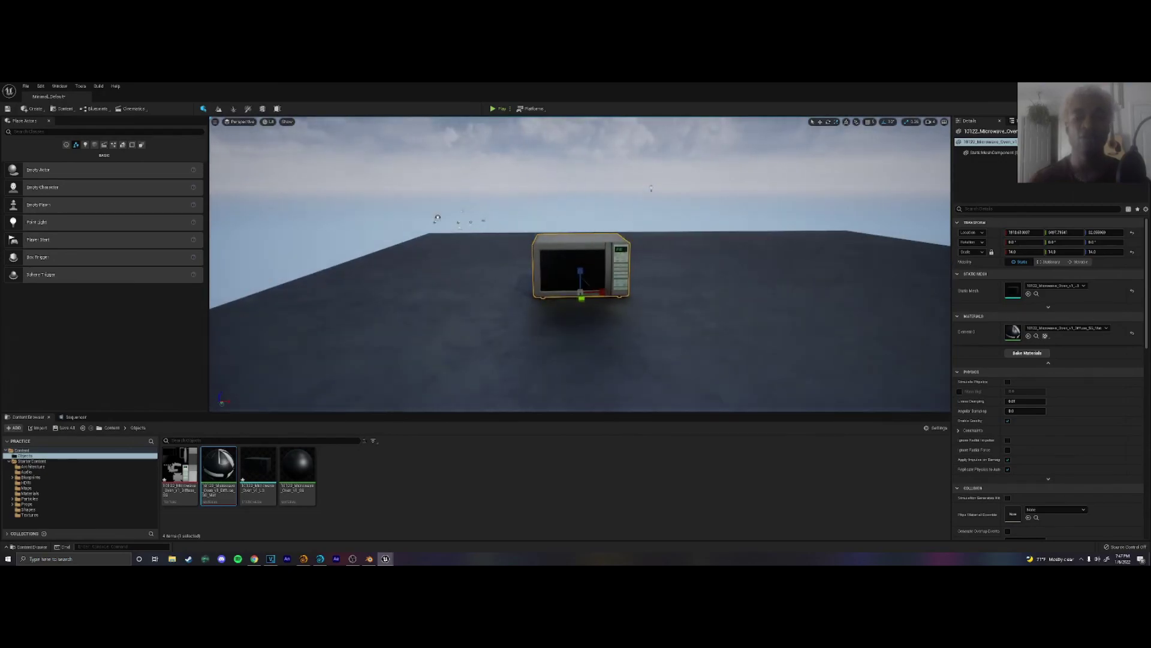